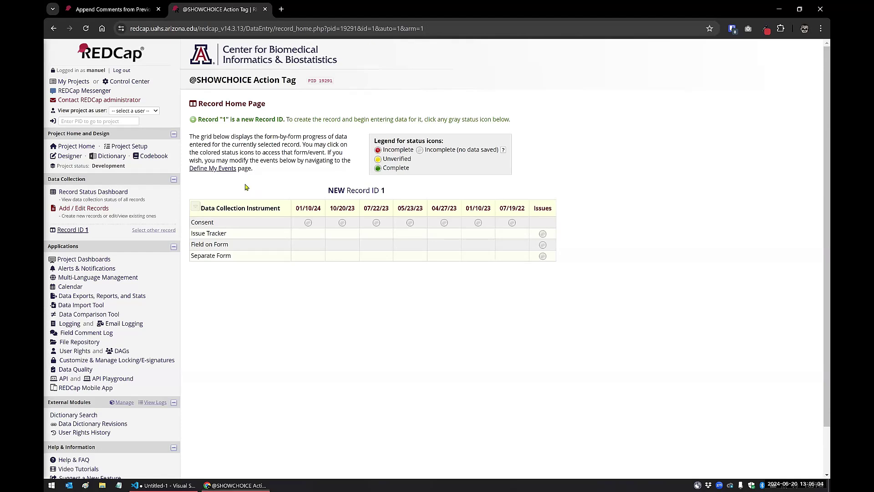
pyautogui.click(69, 155)
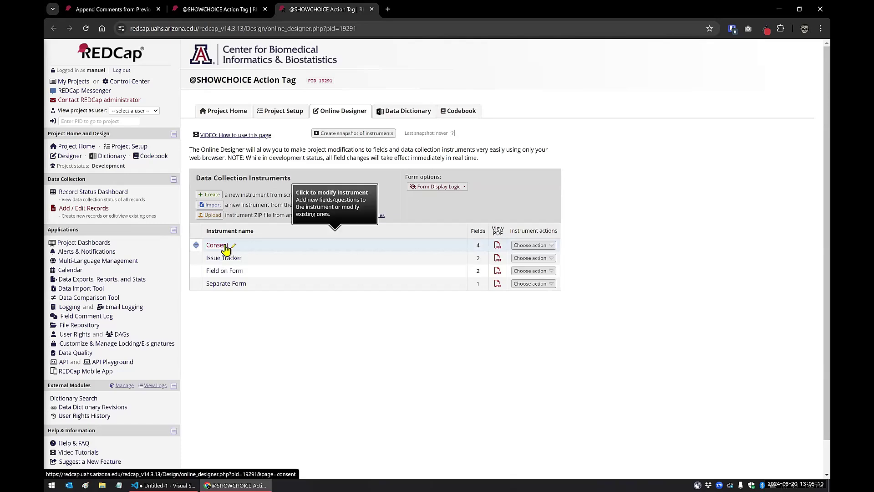
pyautogui.click(225, 246)
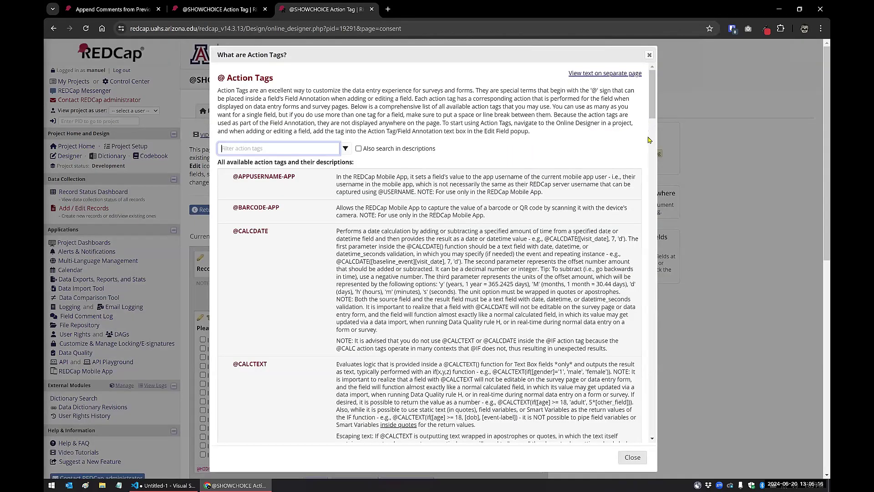
pyautogui.scroll(-5, 647, 197)
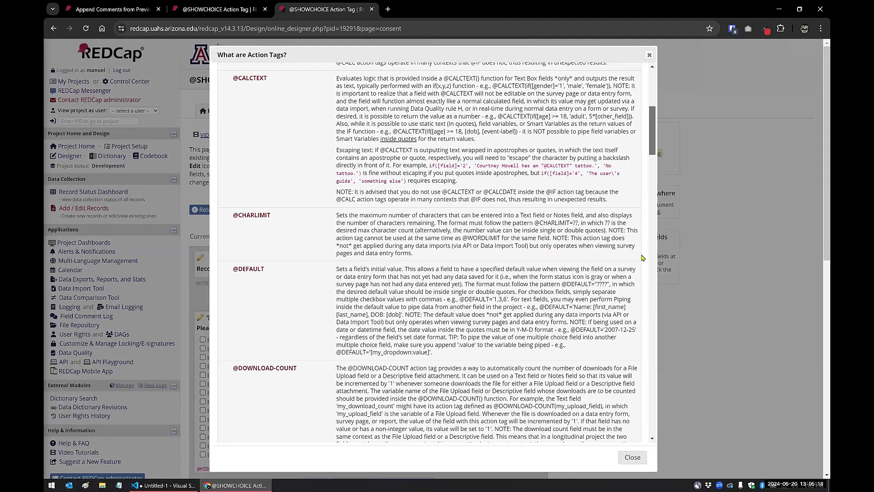
pyautogui.scroll(-15, 643, 260)
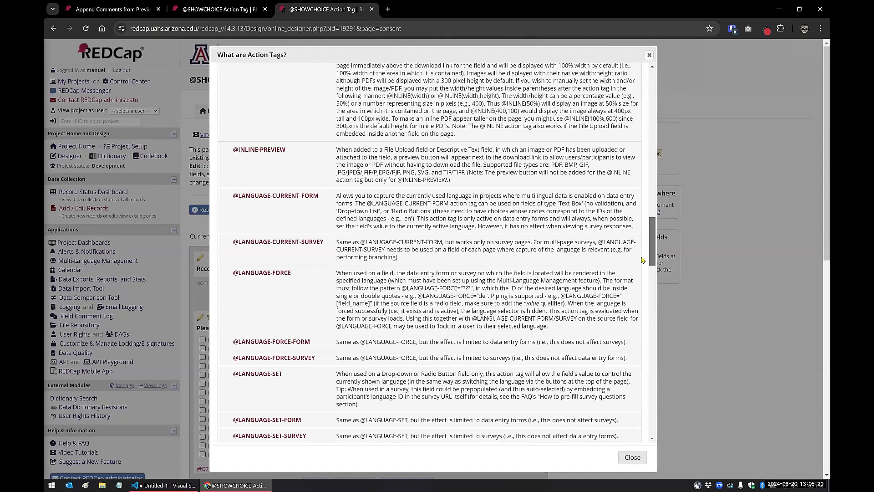
pyautogui.scroll(-3, 647, 381)
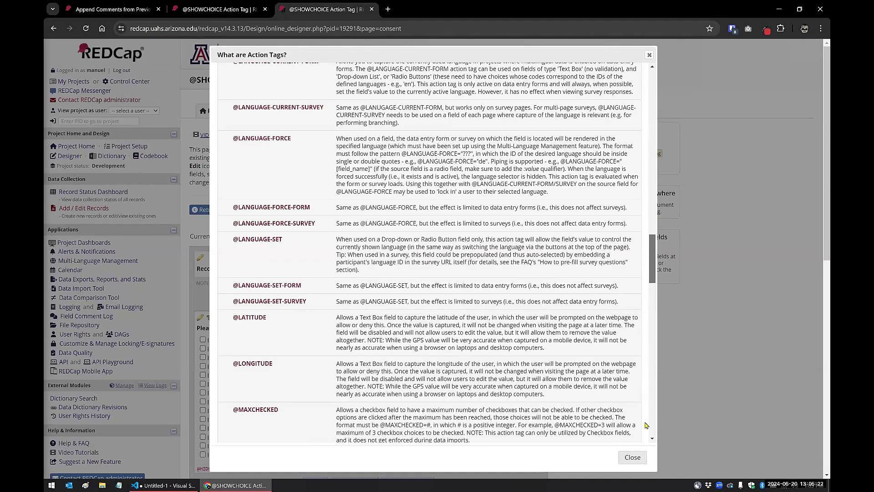
pyautogui.scroll(-10, 564, 348)
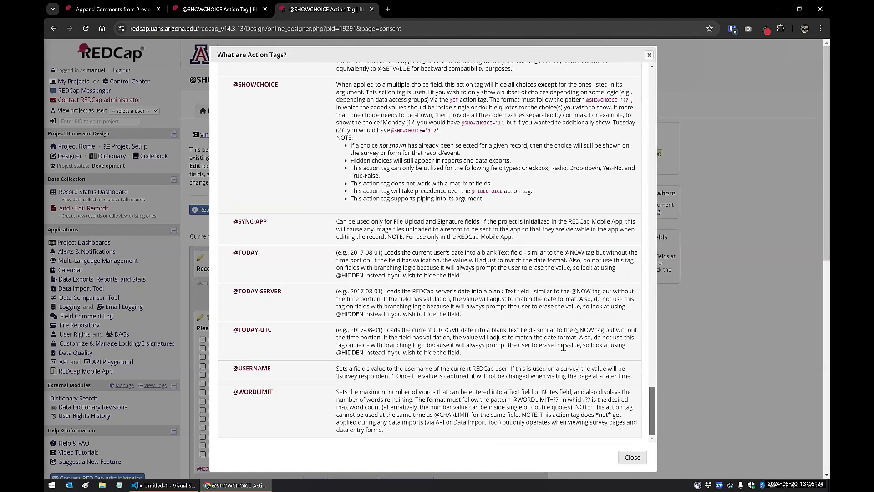
pyautogui.scroll(2, 563, 348)
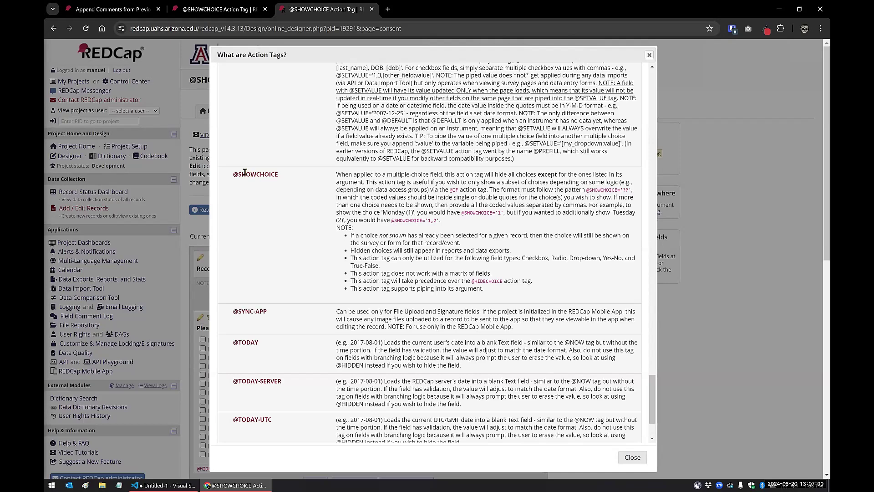
pyautogui.moveTo(233, 174); pyautogui.dragTo(508, 299)
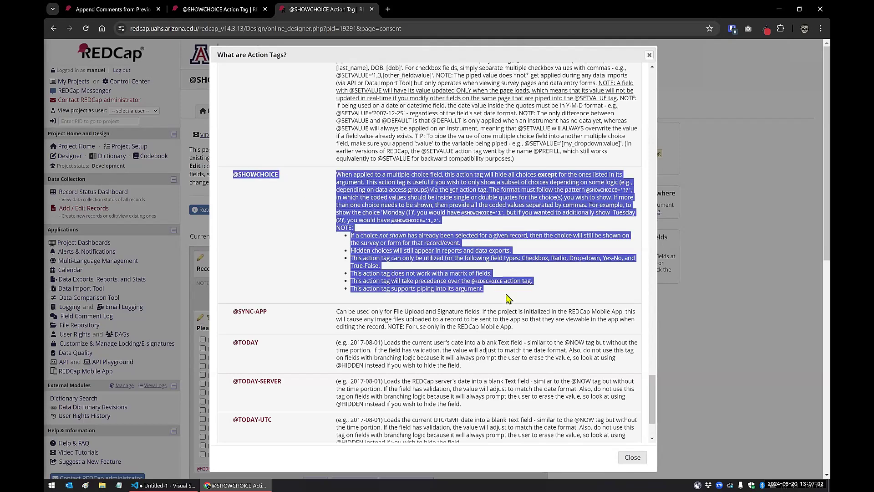
pyautogui.click(504, 274)
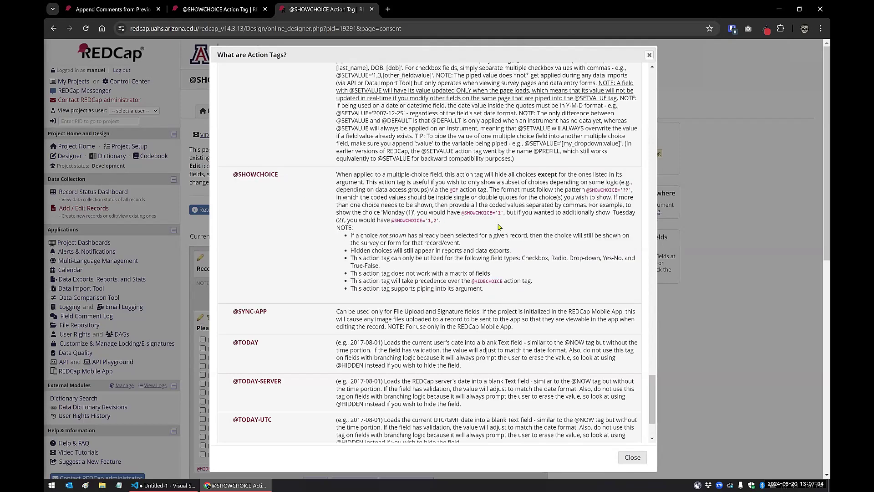
pyautogui.moveTo(523, 256); pyautogui.dragTo(384, 270)
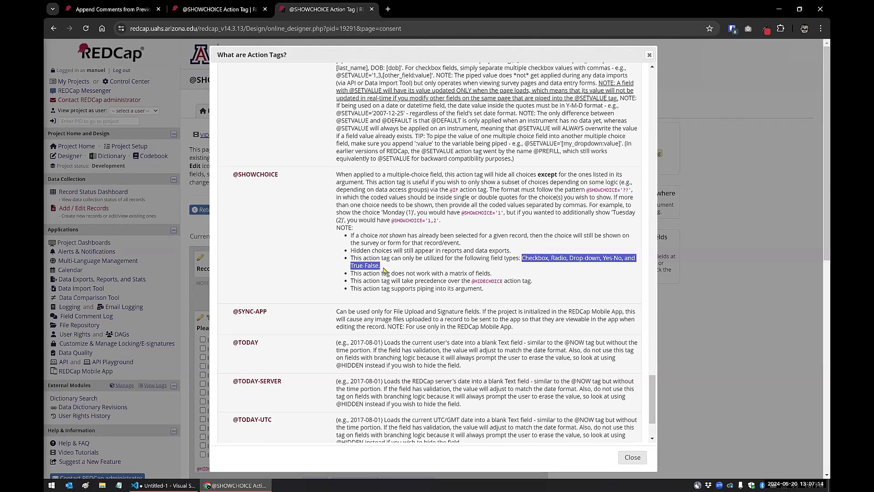
pyautogui.click(384, 270)
pyautogui.moveTo(384, 270); pyautogui.dragTo(497, 278)
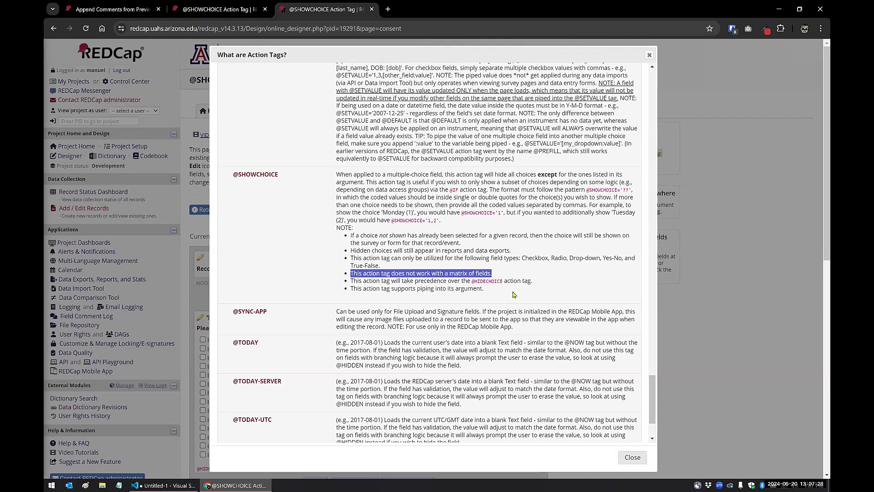
pyautogui.click(459, 282)
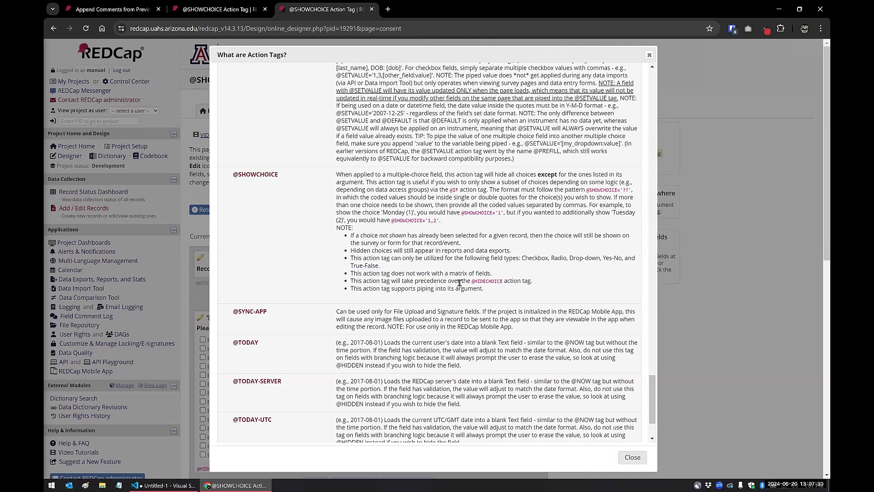
pyautogui.moveTo(351, 281); pyautogui.dragTo(562, 281)
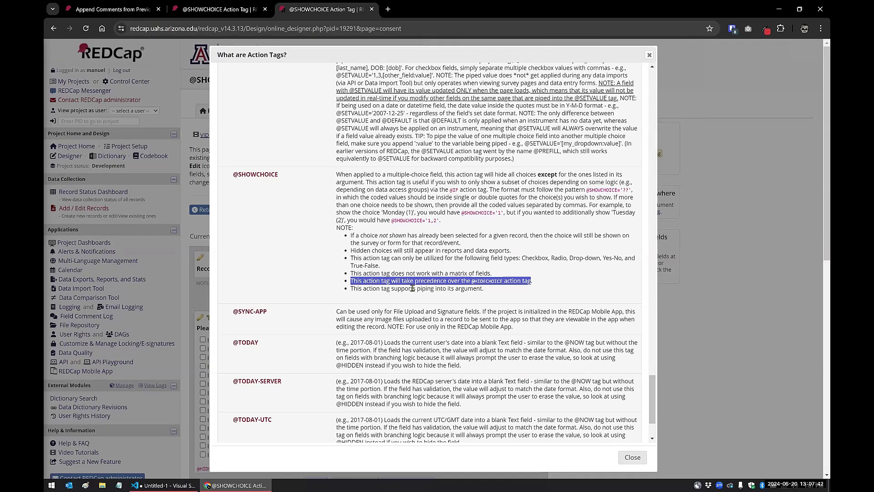
pyautogui.click(377, 290)
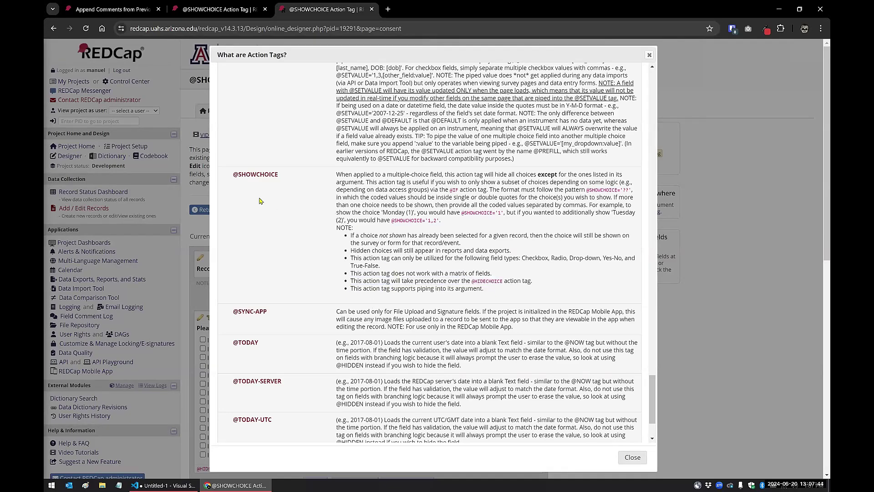
pyautogui.tripleClick(233, 177)
pyautogui.moveTo(379, 224); pyautogui.dragTo(522, 288)
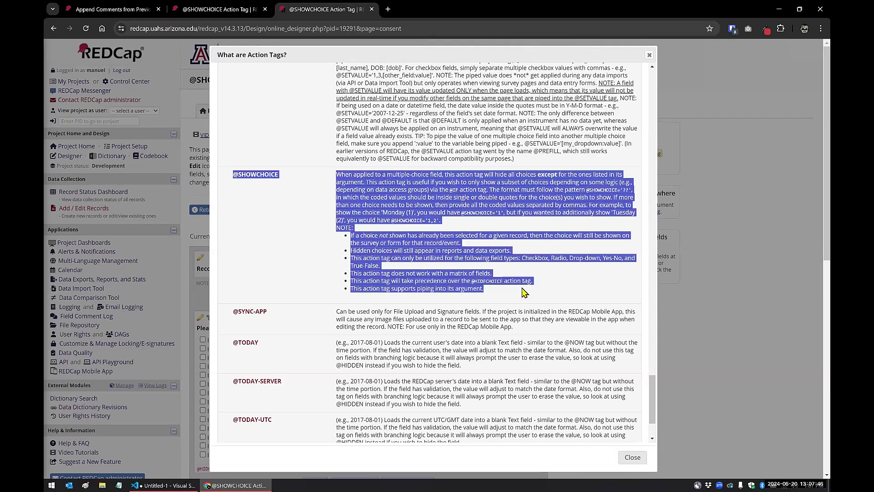
pyautogui.click(522, 289)
pyautogui.click(632, 457)
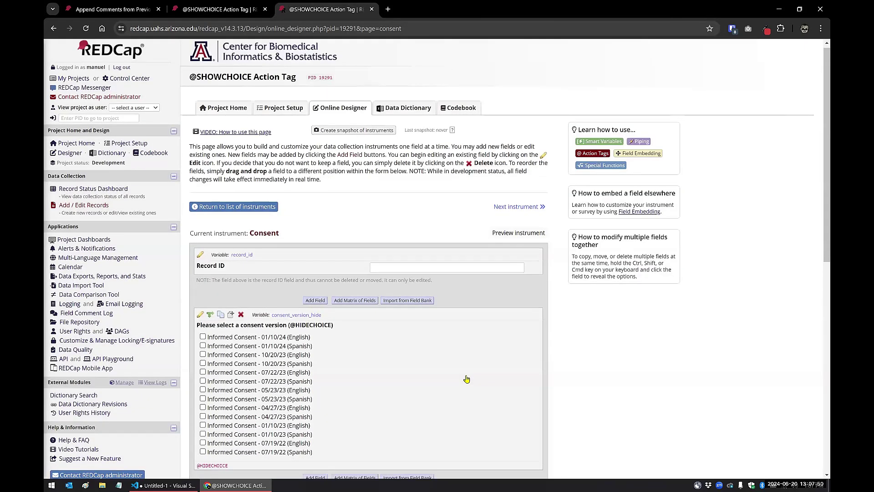
pyautogui.scroll(-2, 467, 378)
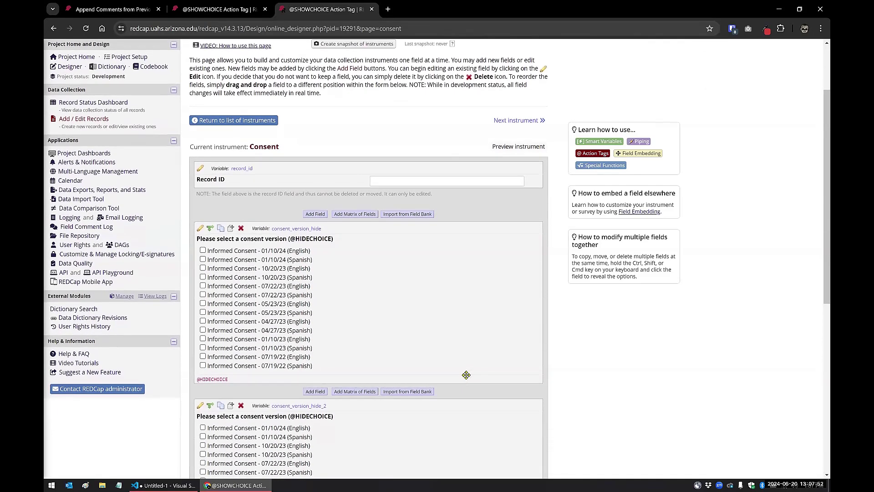
pyautogui.scroll(-1, 412, 297)
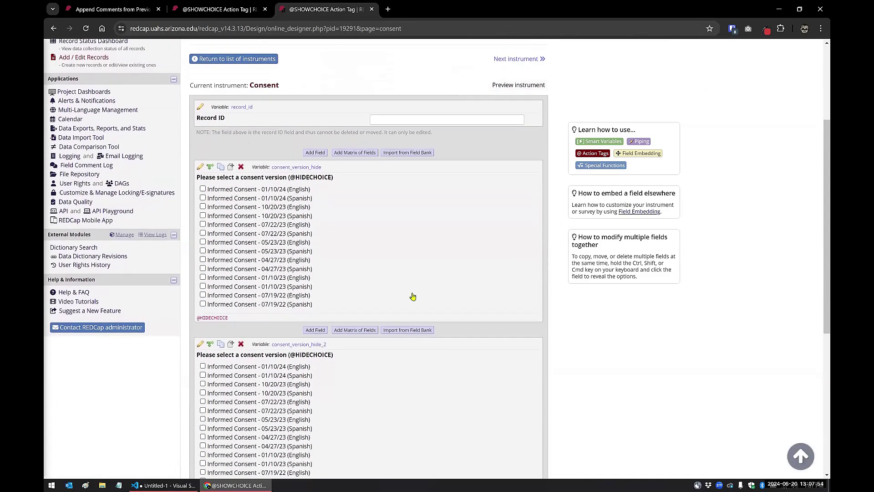
pyautogui.scroll(-1, 412, 296)
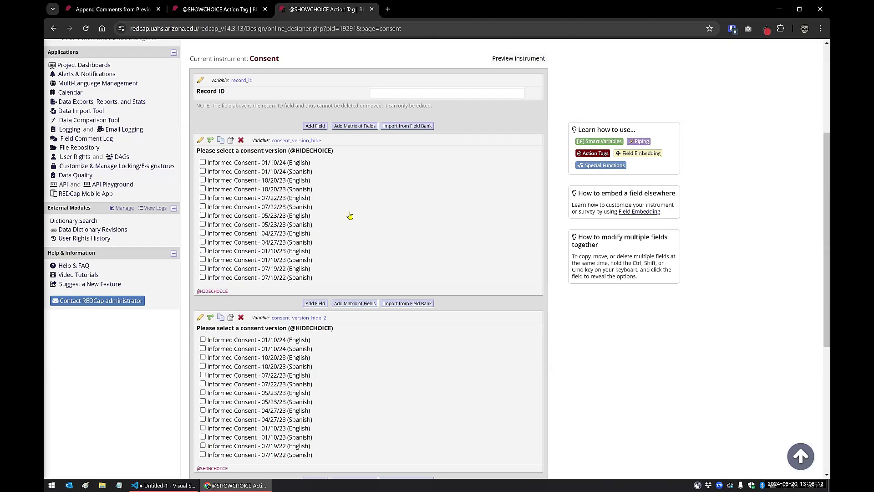
pyautogui.scroll(-1, 349, 215)
pyautogui.scroll(-2, 349, 215)
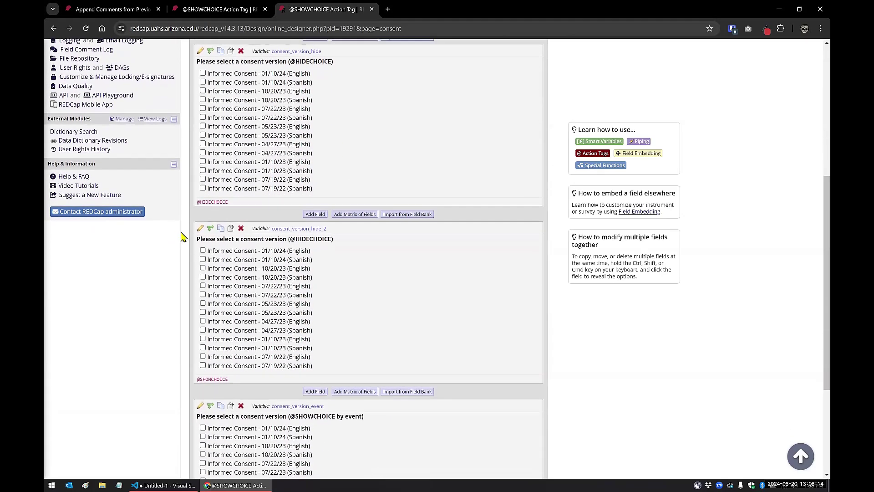
pyautogui.click(200, 229)
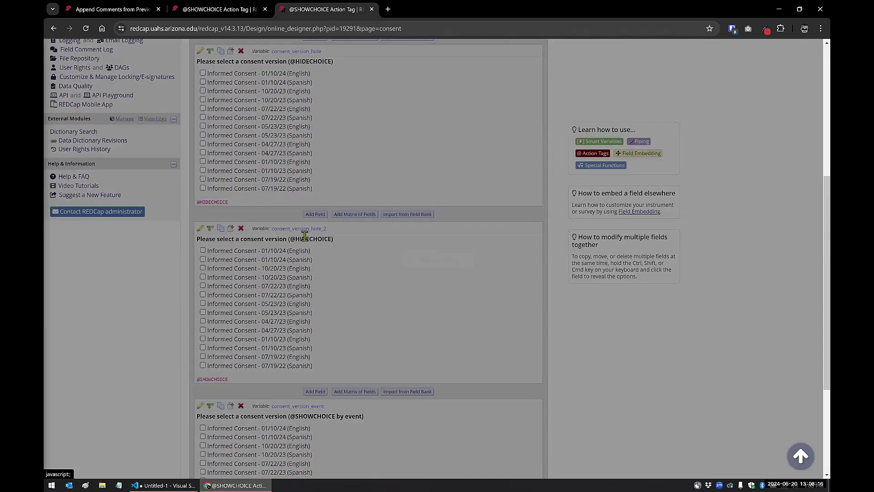
pyautogui.moveTo(268, 173); pyautogui.dragTo(346, 175)
pyautogui.write('CHOICE')
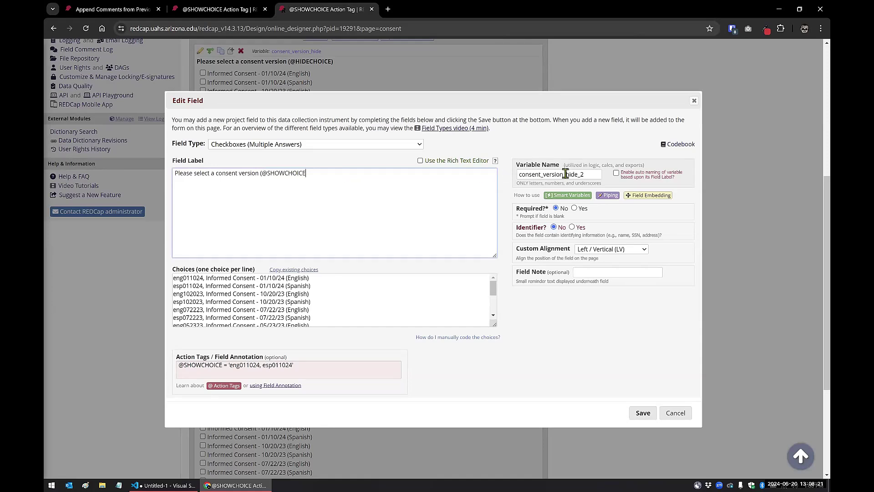
pyautogui.moveTo(566, 174); pyautogui.dragTo(623, 177)
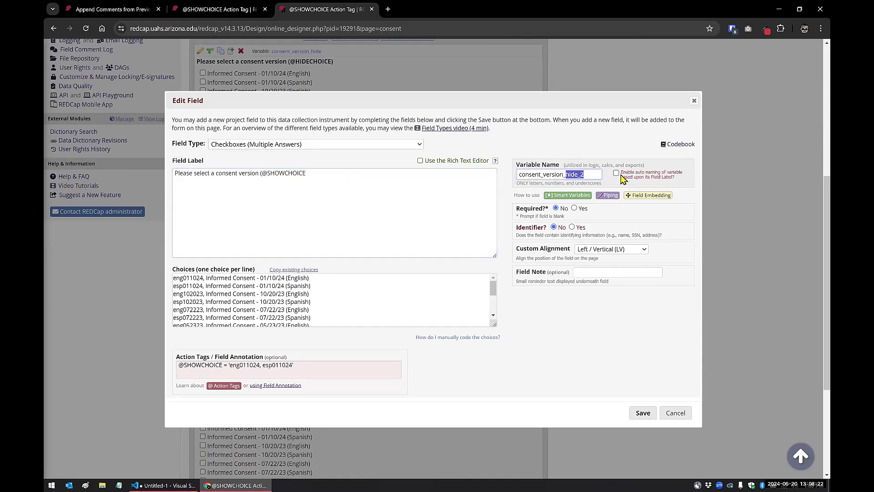
pyautogui.write('show')
pyautogui.click(637, 412)
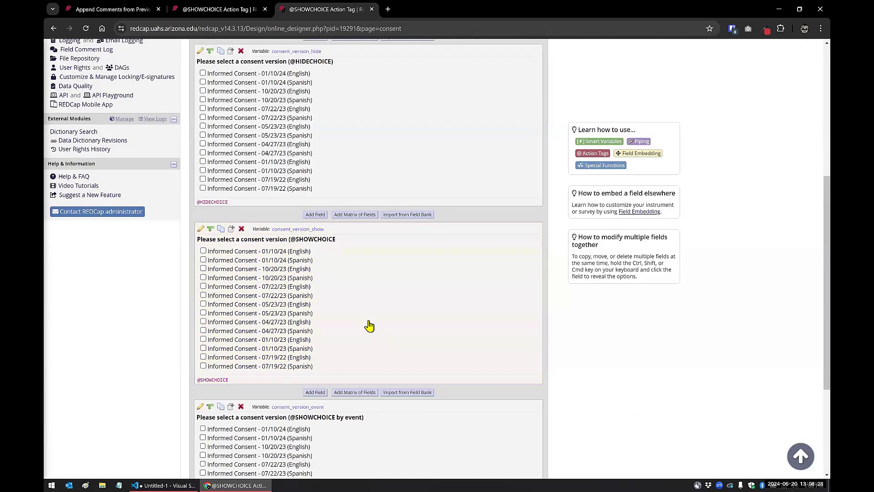
pyautogui.scroll(1, 400, 306)
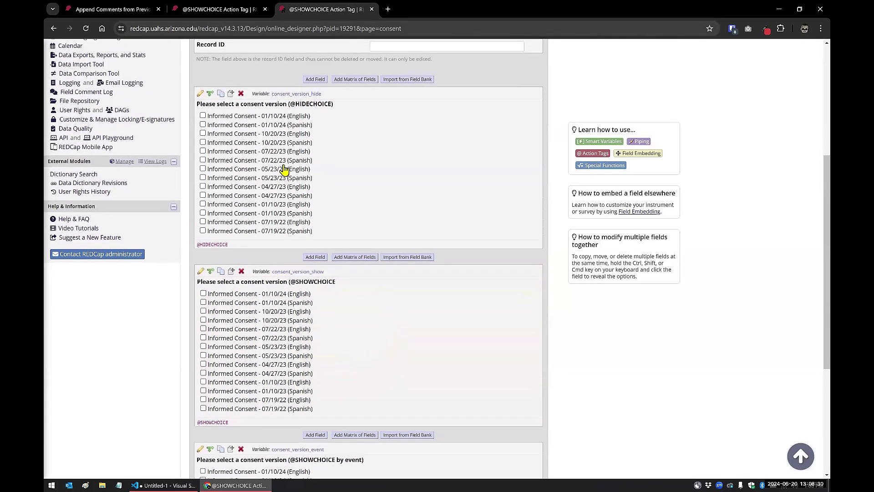
pyautogui.click(199, 97)
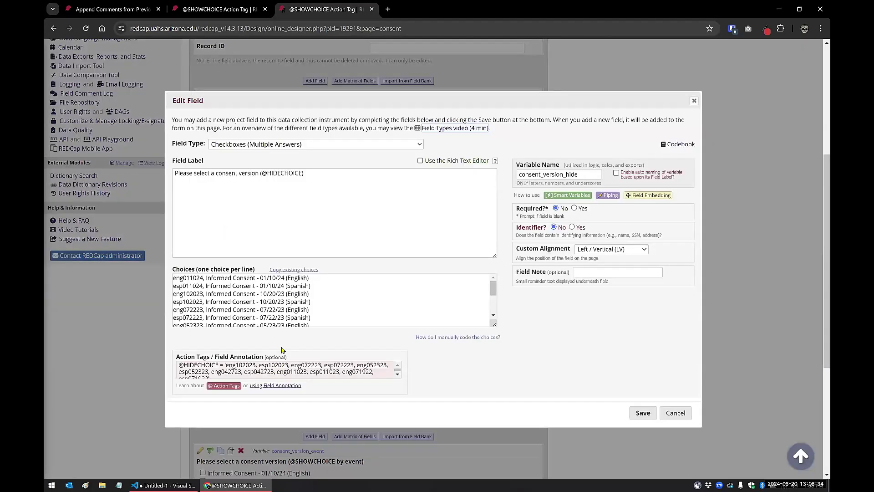
pyautogui.click(288, 320)
pyautogui.hotkey('ctrl', 'a')
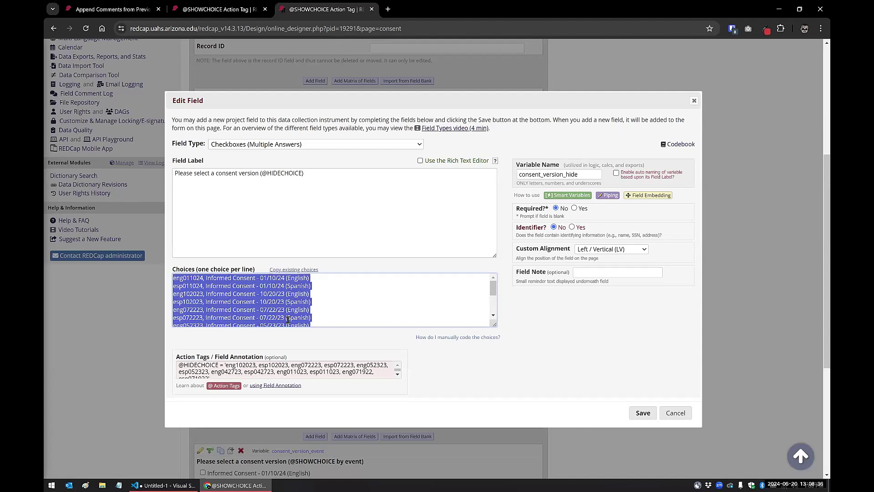
pyautogui.click(483, 295)
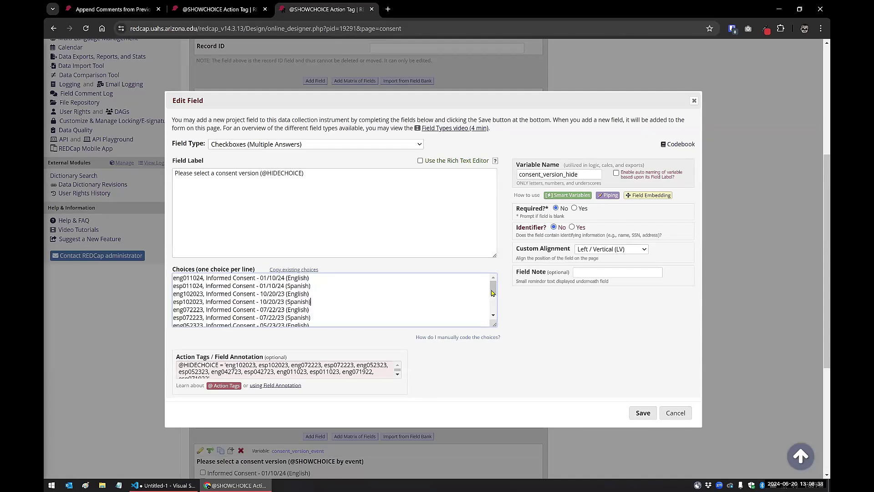
pyautogui.moveTo(493, 293); pyautogui.dragTo(494, 312)
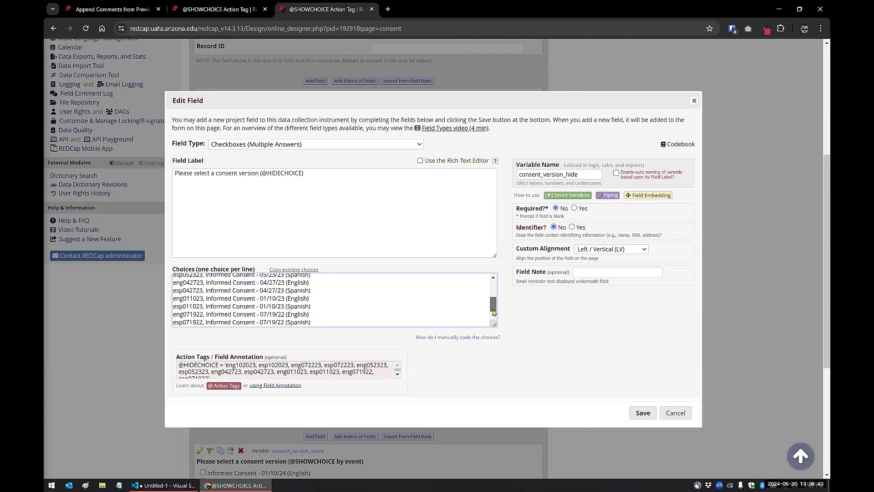
pyautogui.click(259, 375)
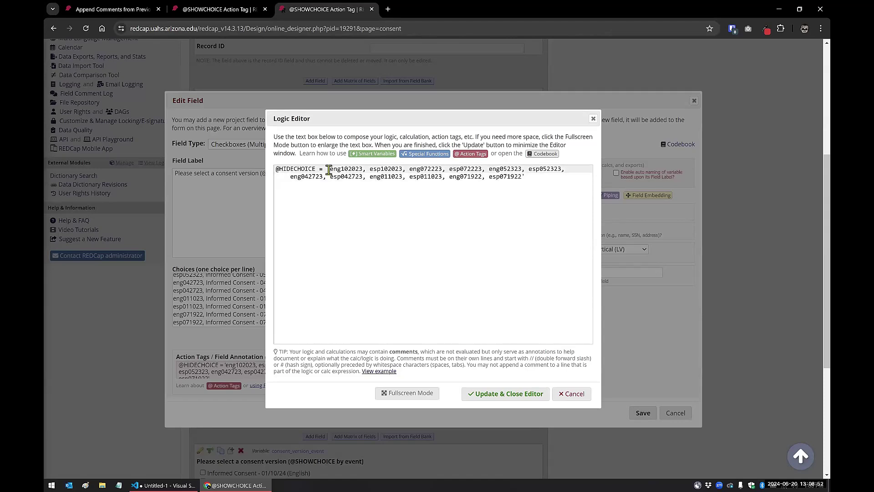
pyautogui.moveTo(331, 170); pyautogui.dragTo(358, 169)
pyautogui.click(355, 193)
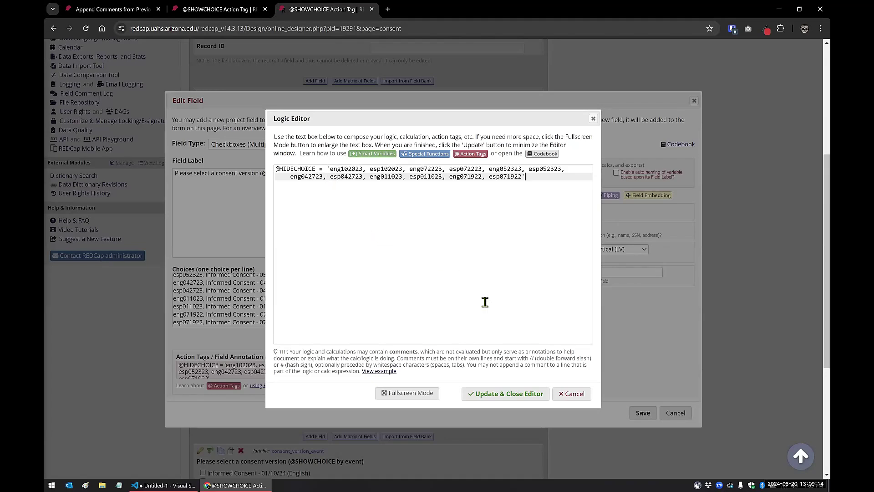
pyautogui.click(566, 395)
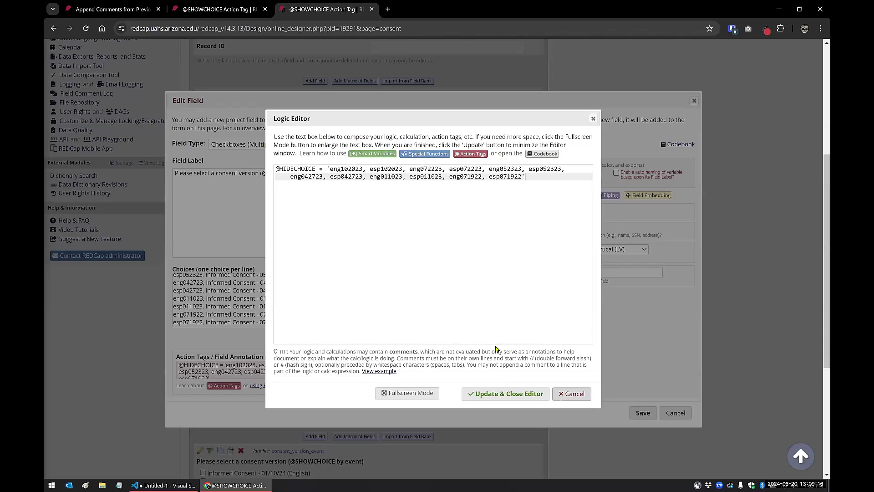
pyautogui.click(669, 415)
pyautogui.click(201, 272)
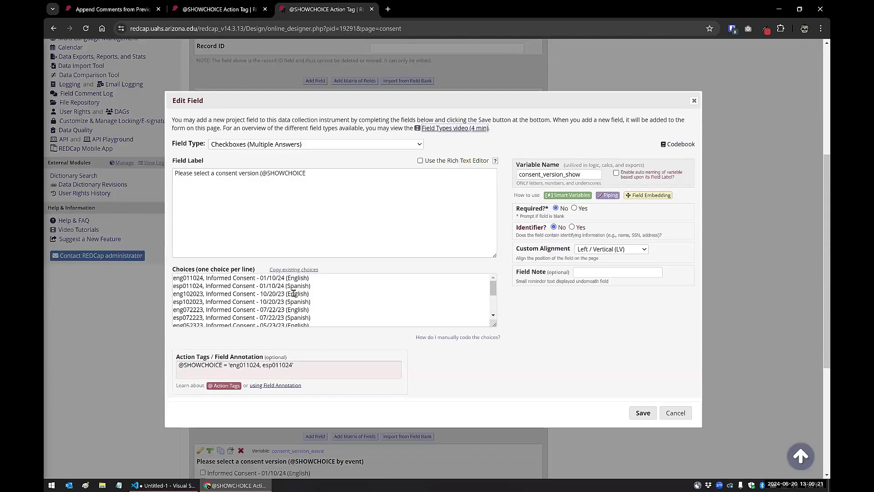
pyautogui.click(306, 372)
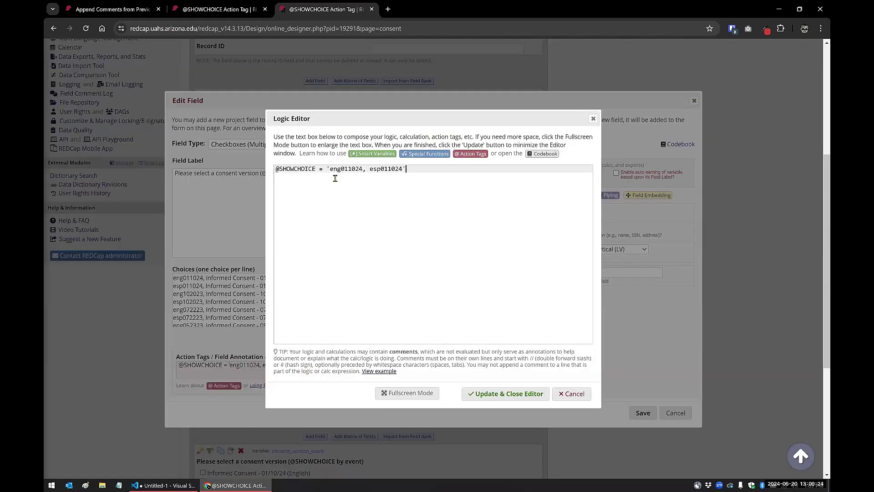
pyautogui.moveTo(329, 169); pyautogui.dragTo(405, 169)
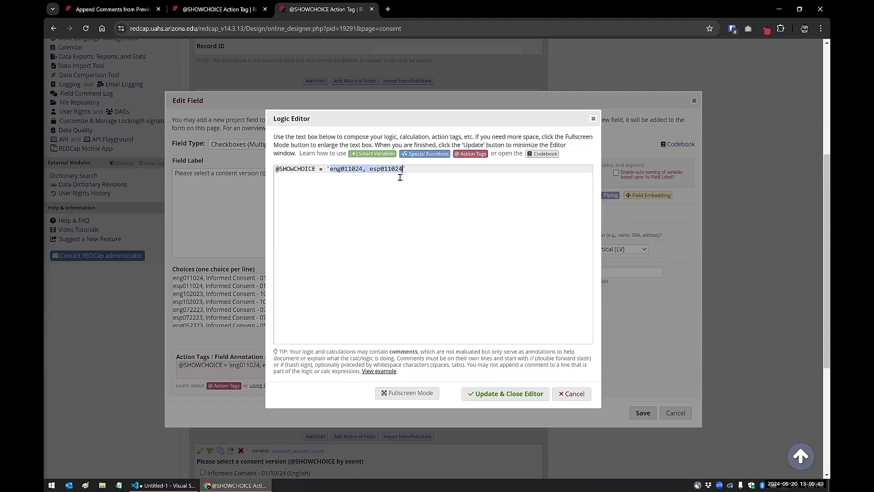
pyautogui.click(384, 192)
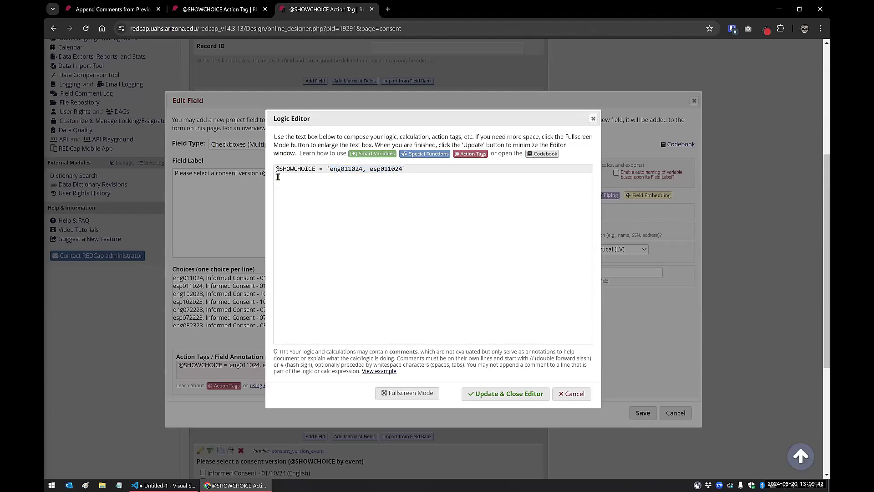
pyautogui.moveTo(275, 169); pyautogui.dragTo(413, 168)
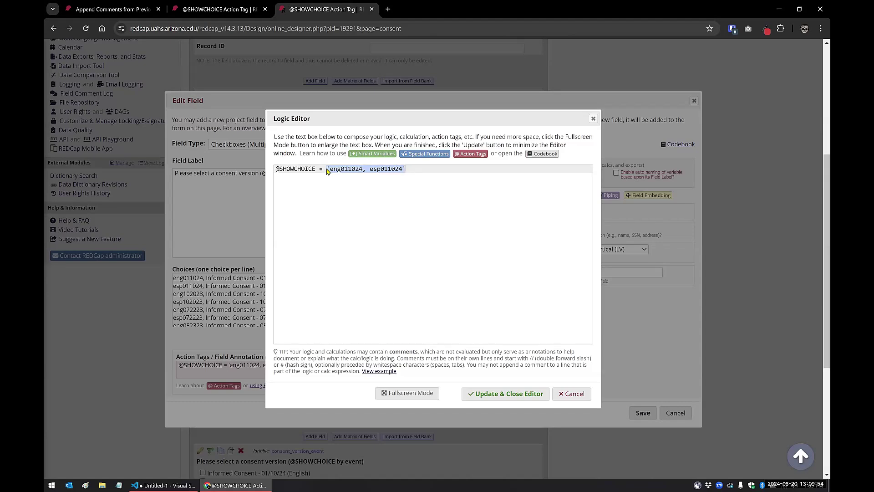
pyautogui.click(364, 170)
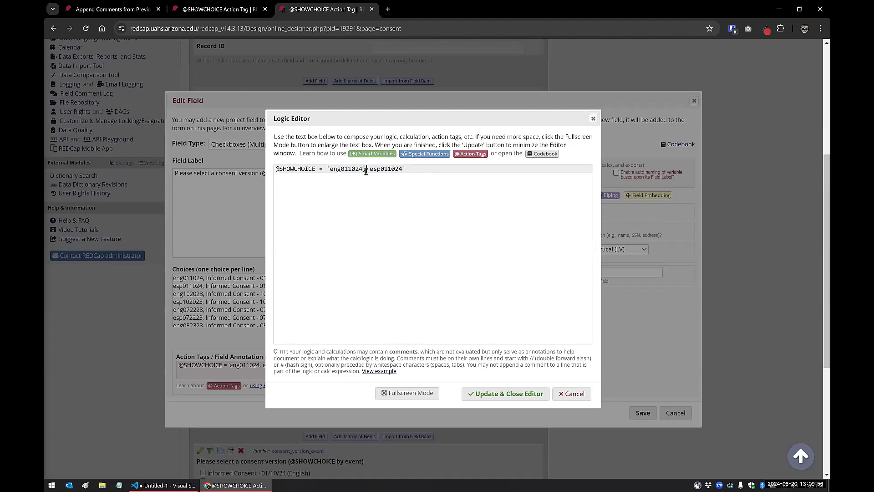
pyautogui.click(370, 207)
pyautogui.click(566, 401)
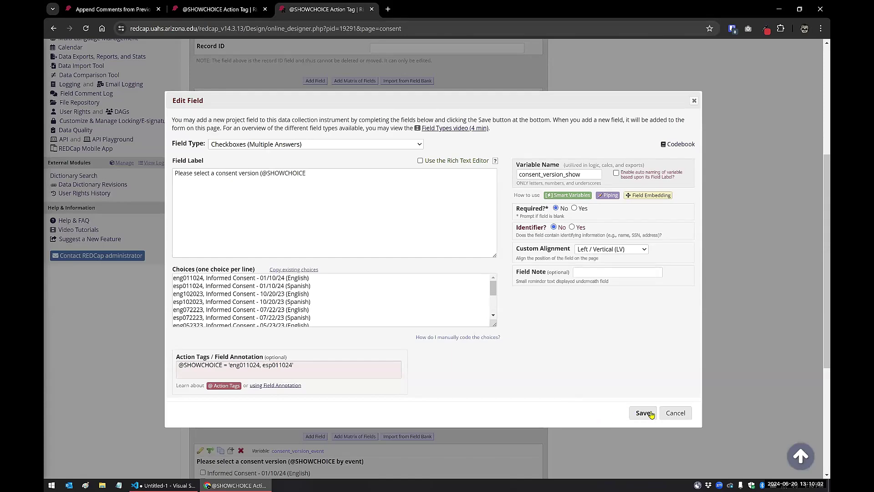
pyautogui.click(675, 414)
# - Compare the choices of the three consent version fields on record 1's Consent form for event 01/10/24, and return to the record home page
pyautogui.scroll(-3, 390, 322)
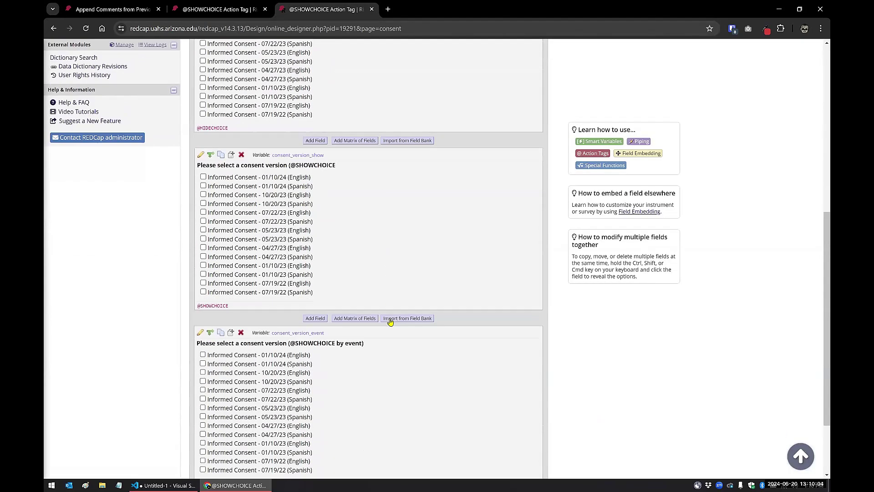
pyautogui.scroll(2, 228, 47)
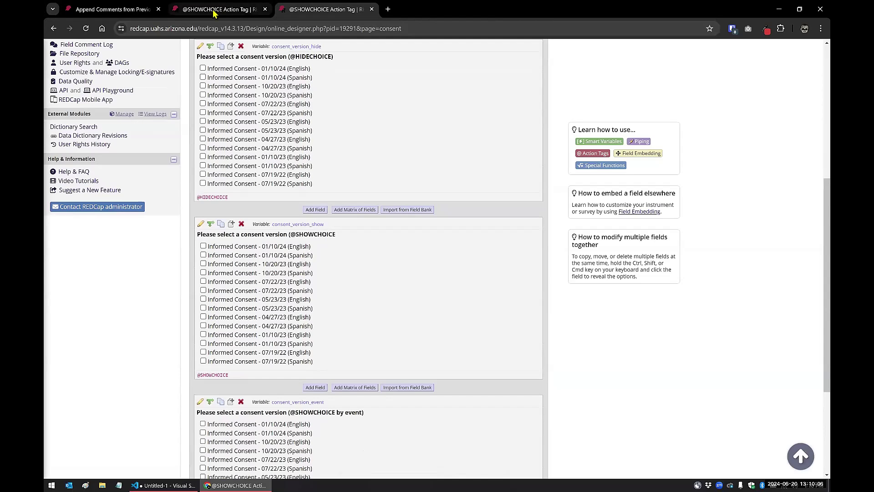
pyautogui.click(216, 10)
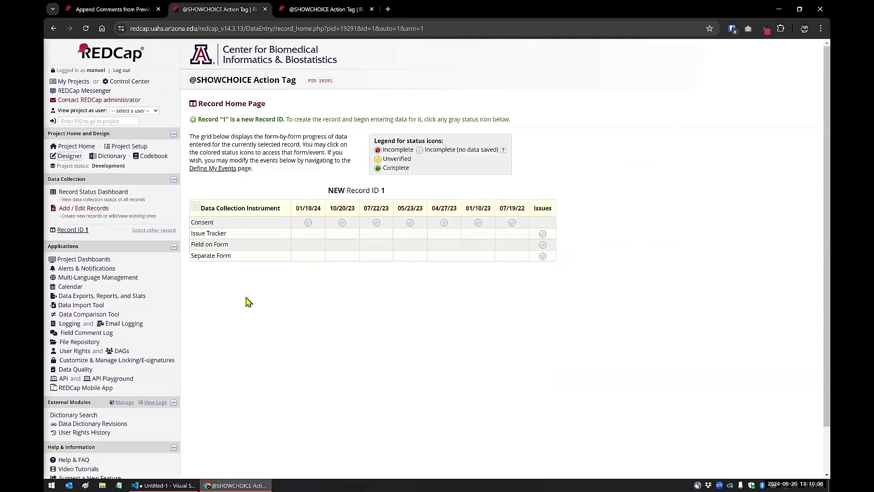
pyautogui.click(307, 223)
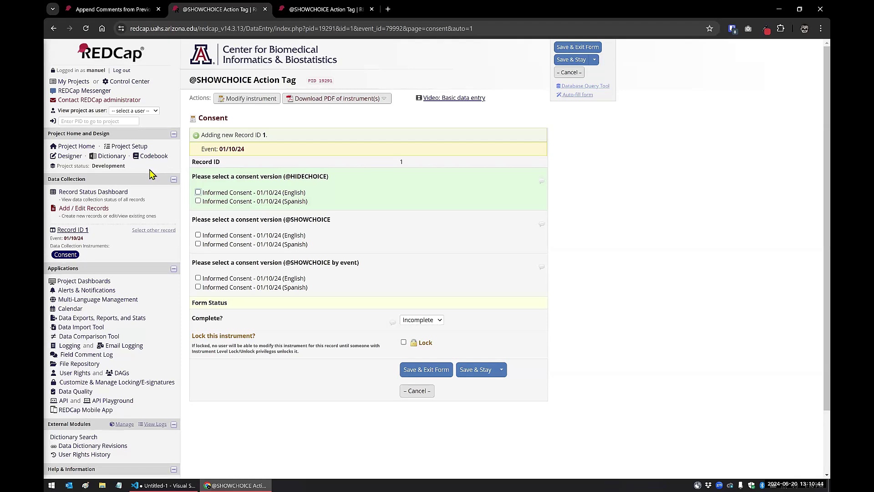
pyautogui.click(74, 232)
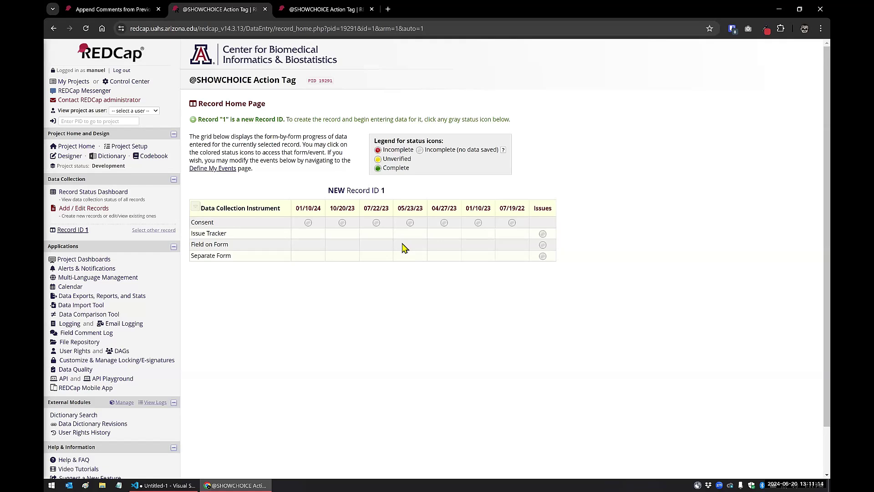
pyautogui.click(308, 223)
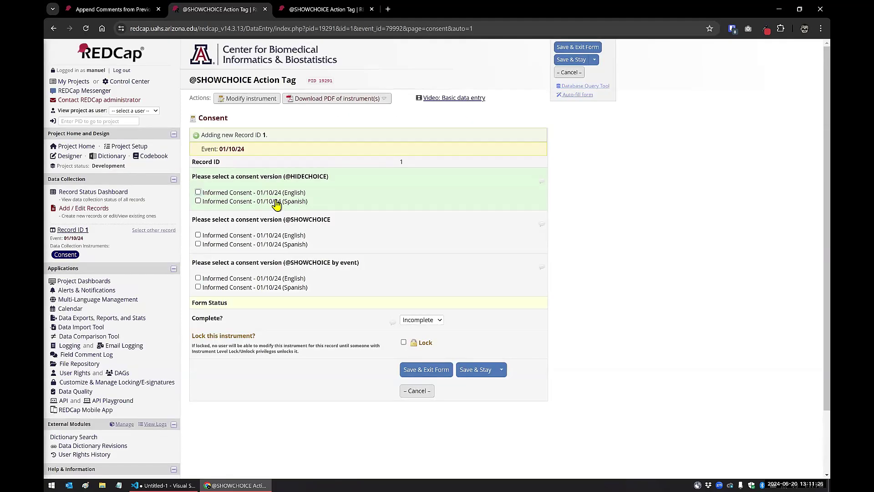
pyautogui.click(53, 28)
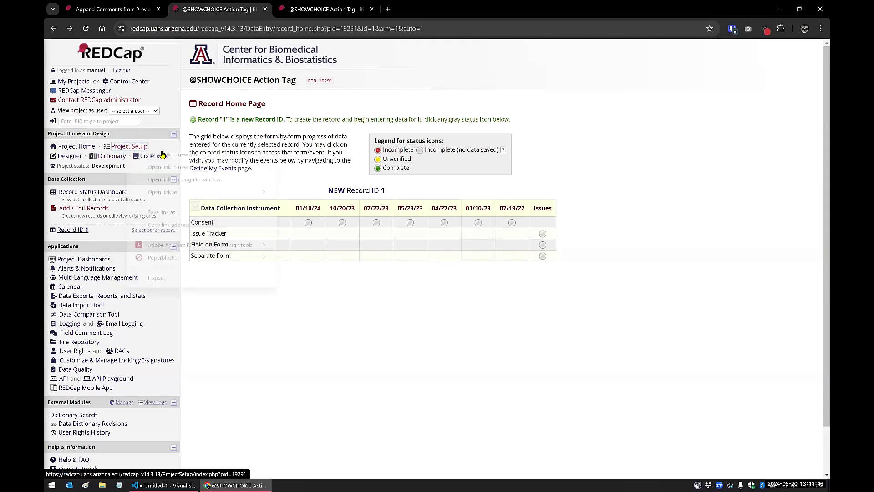
# - Open Project Setup in a new browser tab and review the instrument designations and the event IDs of the defined events
pyautogui.rightClick(128, 147)
pyautogui.click(155, 153)
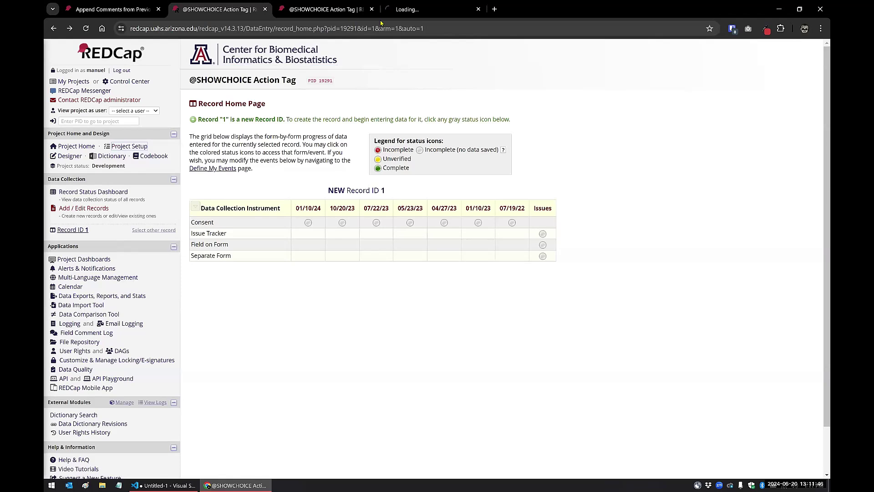
pyautogui.click(428, 10)
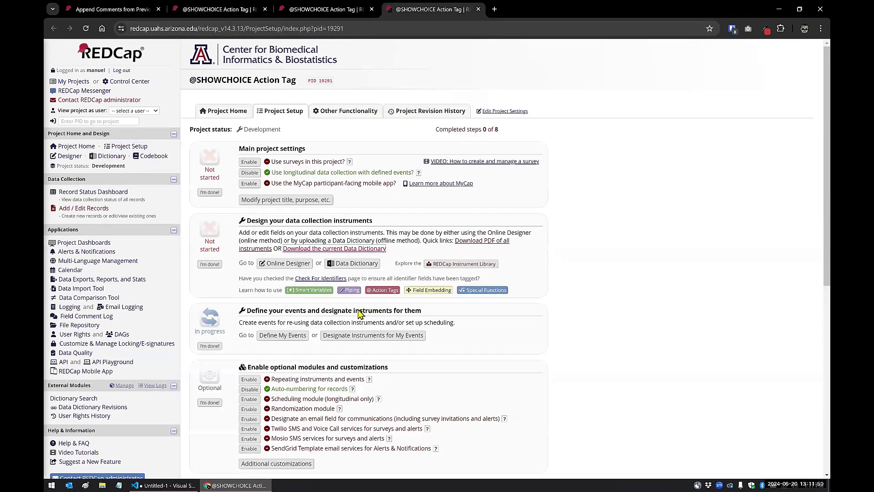
pyautogui.click(345, 339)
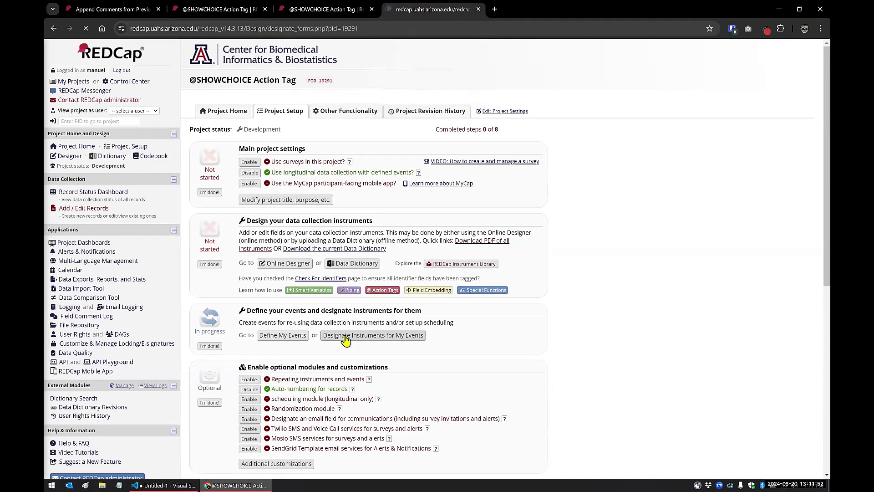
pyautogui.click(279, 127)
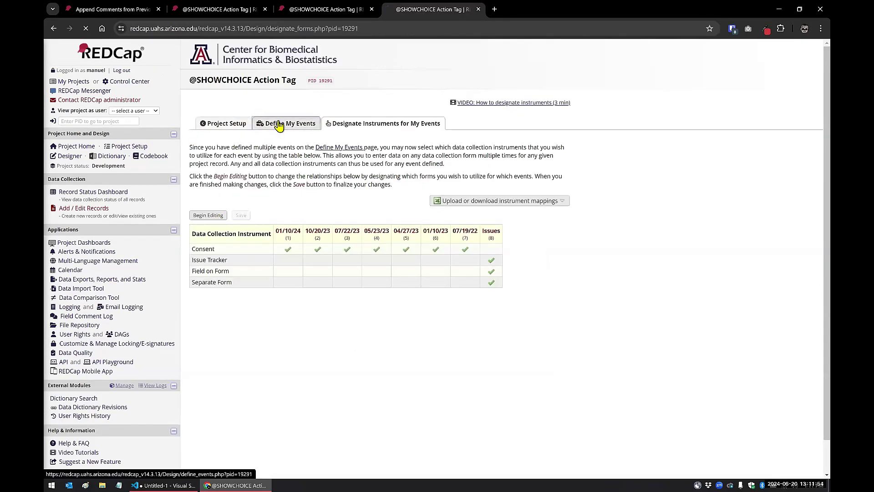
pyautogui.scroll(-1, 456, 314)
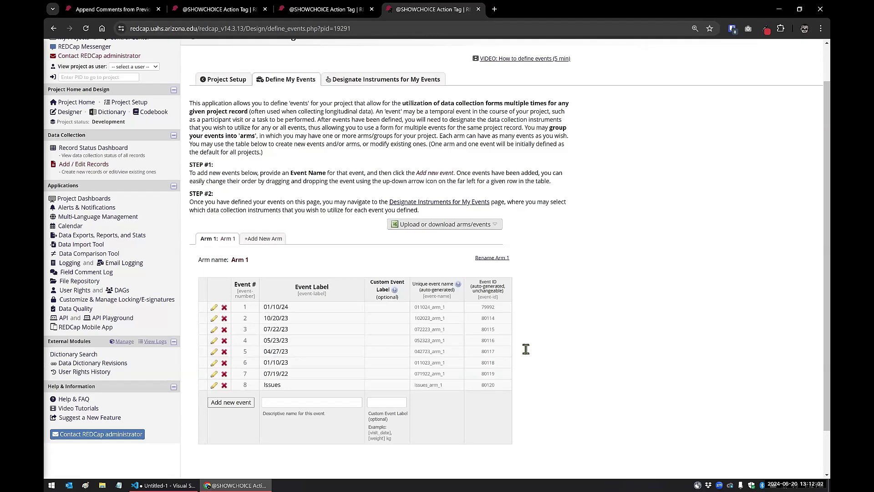
pyautogui.hotkey('ctrl', '+')
pyautogui.scroll(-2, 587, 305)
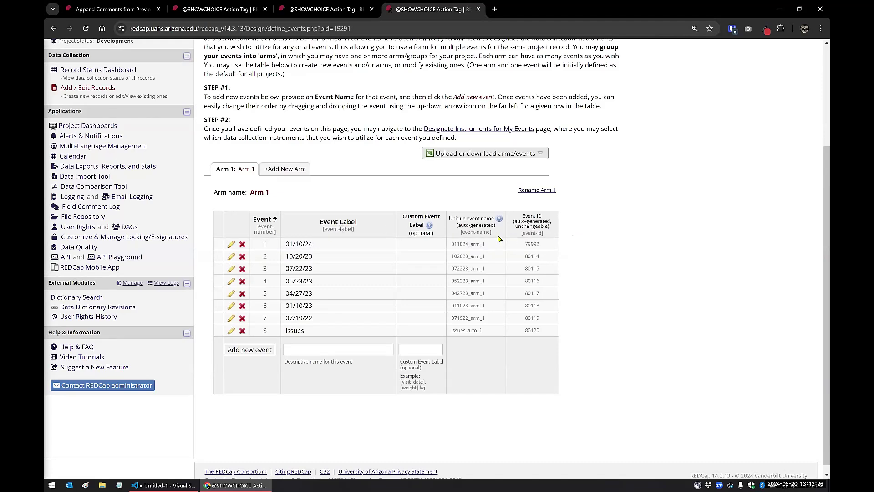
# - Open the consent_version_event field's annotation in the Logic Editor and compare its event IDs with the defined events list
pyautogui.click(303, 14)
pyautogui.scroll(-10, 269, 212)
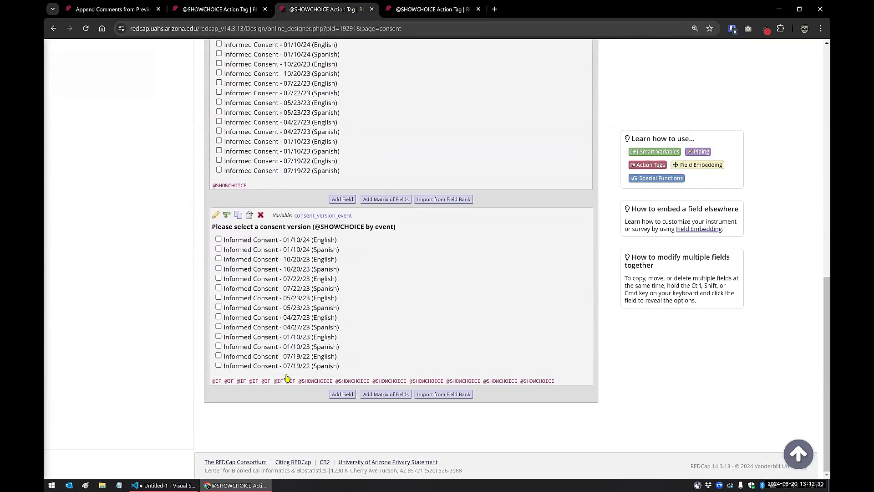
pyautogui.click(217, 216)
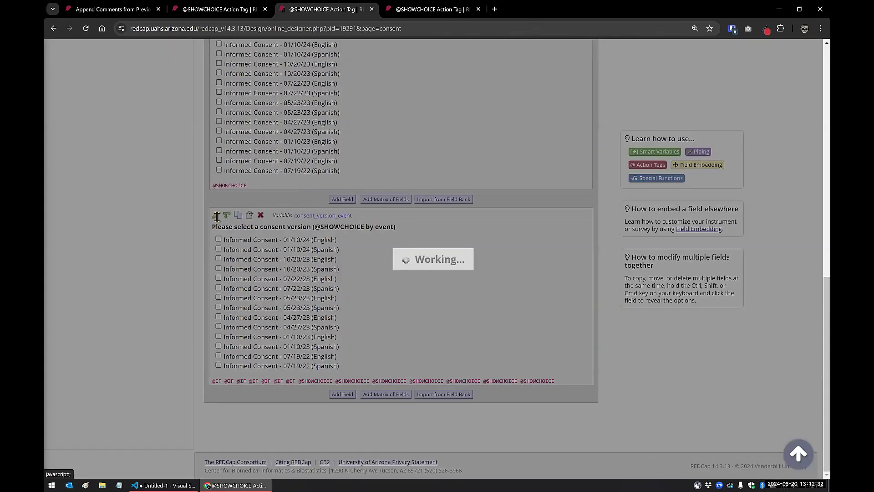
pyautogui.click(280, 384)
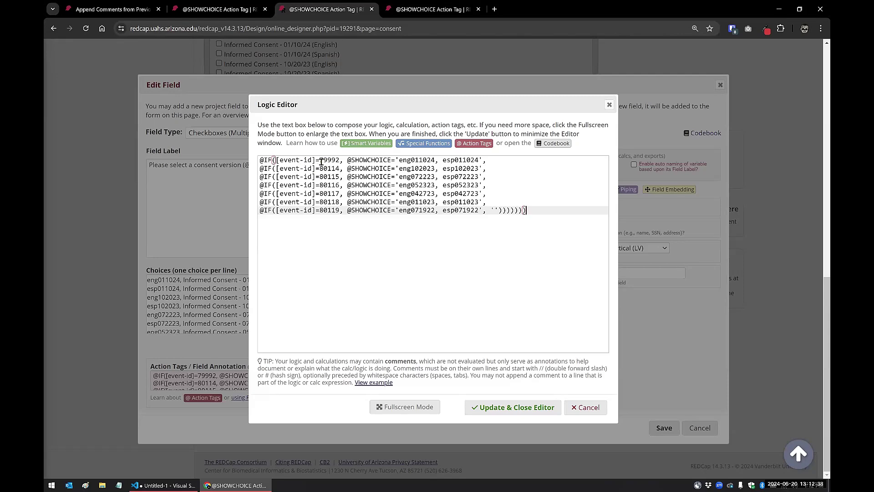
pyautogui.click(400, 9)
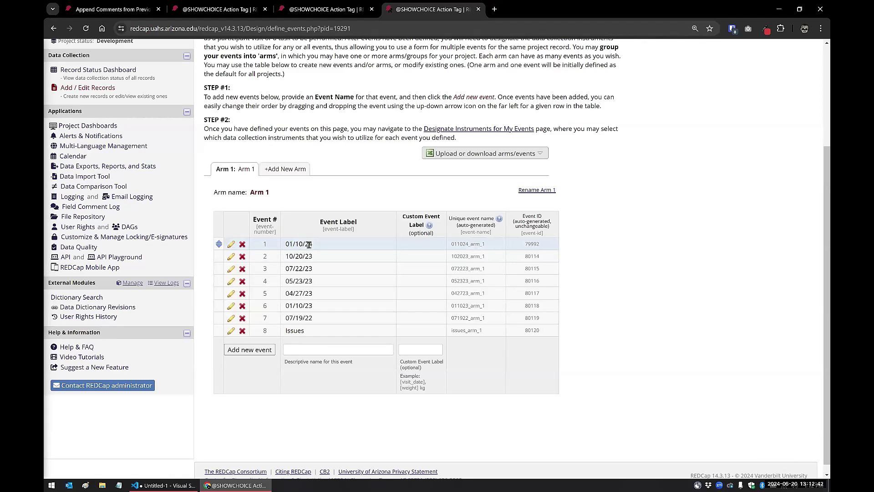
pyautogui.click(315, 14)
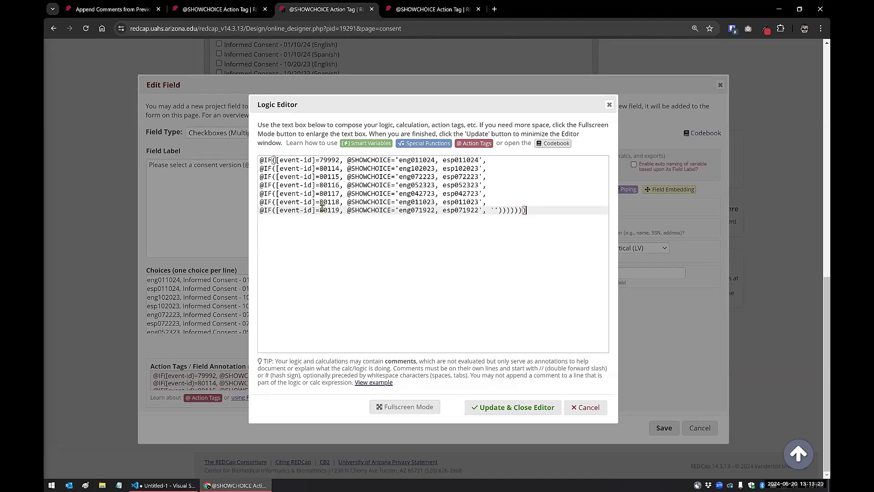
pyautogui.moveTo(257, 162); pyautogui.dragTo(496, 163)
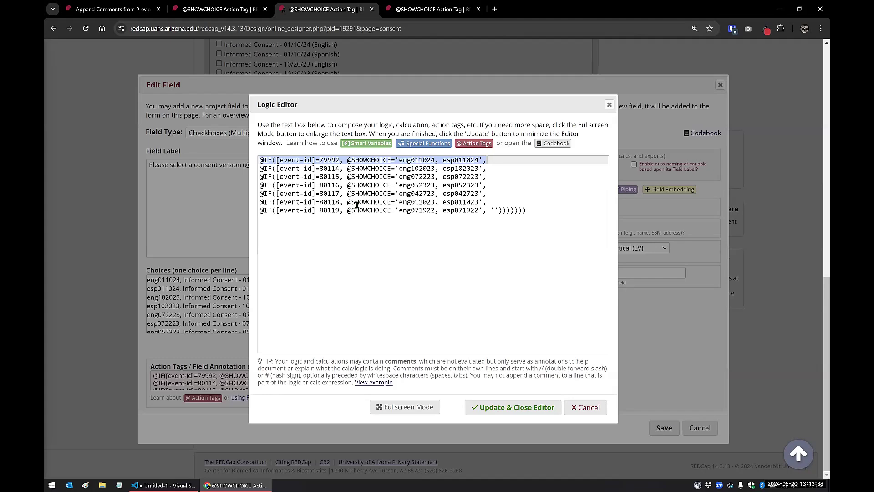
pyautogui.click(324, 160)
pyautogui.moveTo(347, 160); pyautogui.dragTo(482, 161)
pyautogui.click(459, 177)
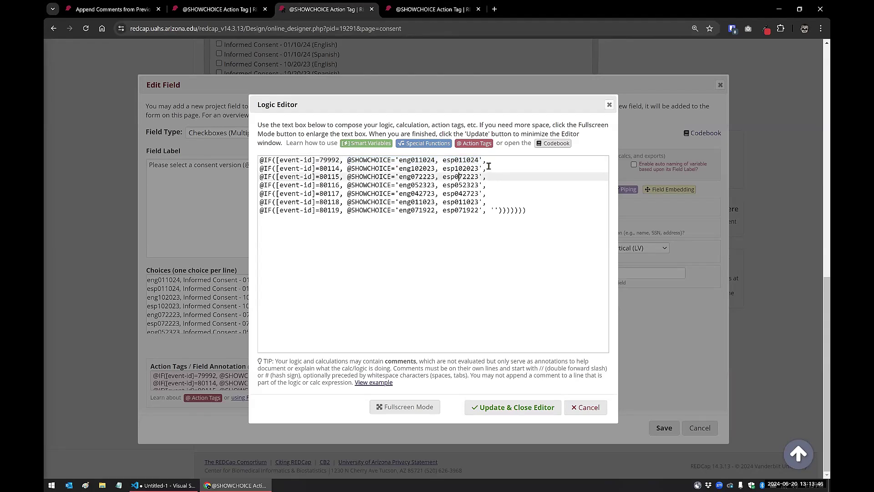
pyautogui.moveTo(261, 169); pyautogui.dragTo(499, 171)
pyautogui.click(499, 171)
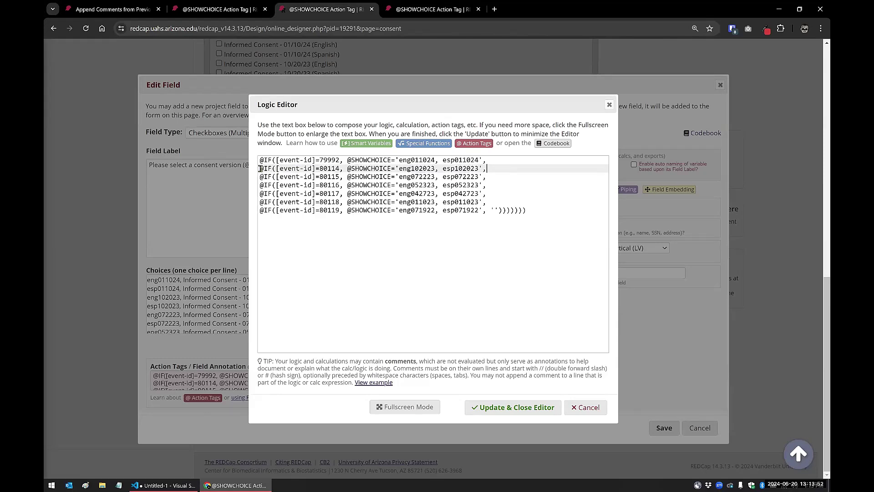
pyautogui.moveTo(261, 169); pyautogui.dragTo(487, 168)
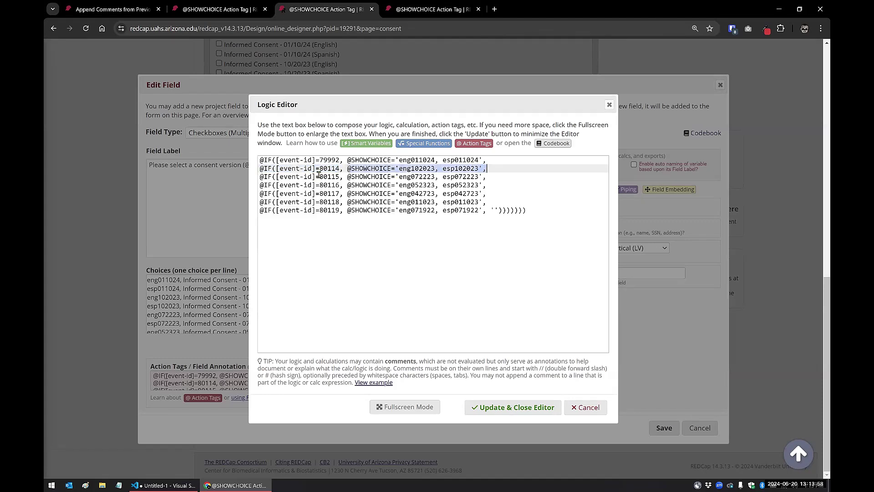
pyautogui.click(330, 218)
pyautogui.moveTo(259, 211); pyautogui.dragTo(498, 210)
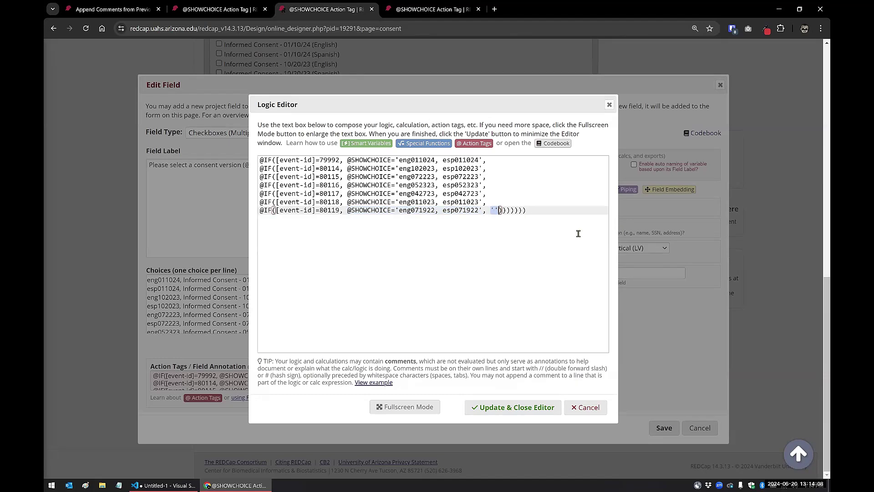
pyautogui.click(493, 217)
pyautogui.click(499, 210)
pyautogui.press('Right')
pyautogui.press('Right')
pyautogui.press('Right')
pyautogui.press('Right')
pyautogui.press('Right')
pyautogui.press('Right')
pyautogui.press('Right')
pyautogui.click(529, 408)
pyautogui.click(694, 427)
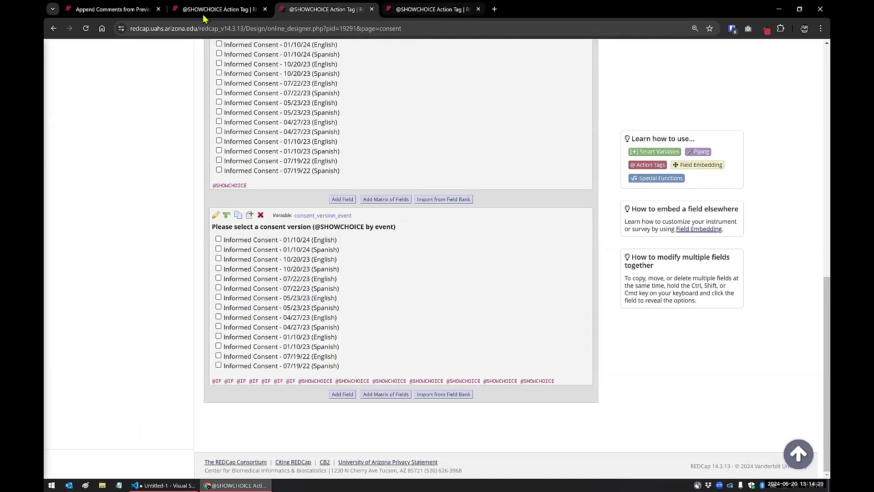
# - View record 1's Consent form for event 01/10/24 and for event 10/20/23 to compare the choices shown by each field
pyautogui.click(204, 13)
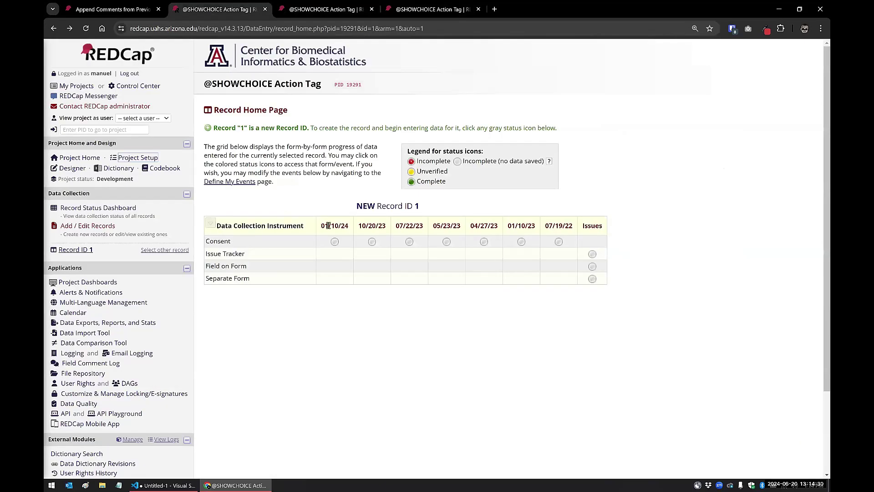
pyautogui.click(336, 241)
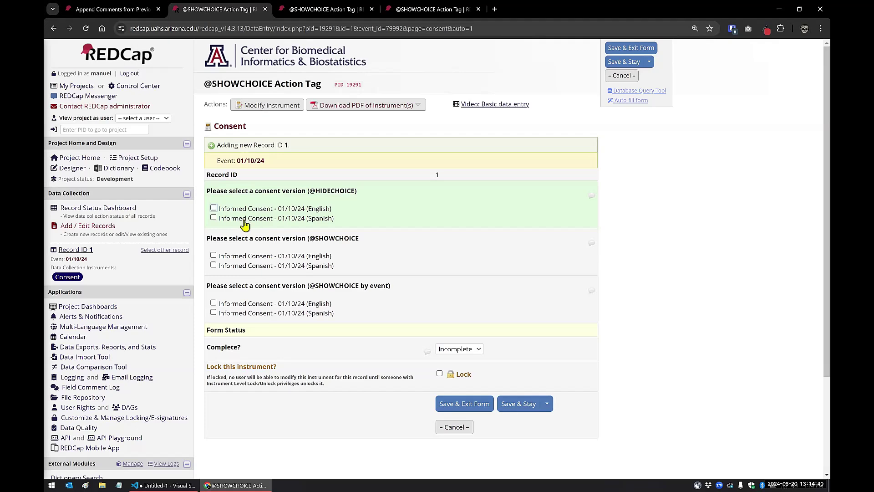
pyautogui.click(52, 29)
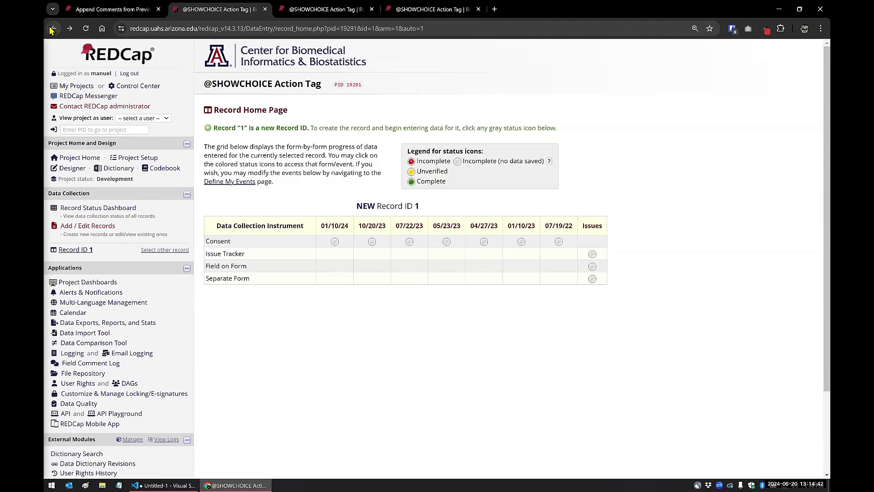
pyautogui.click(373, 242)
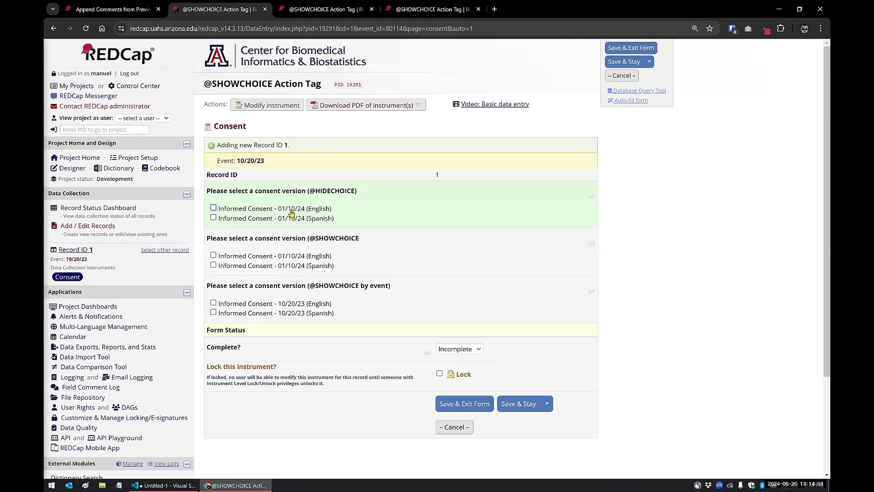
# - View record 1's Consent form for event 07/22/23 and for event 07/19/22 to compare the choices shown by each field
pyautogui.click(53, 28)
pyautogui.click(409, 242)
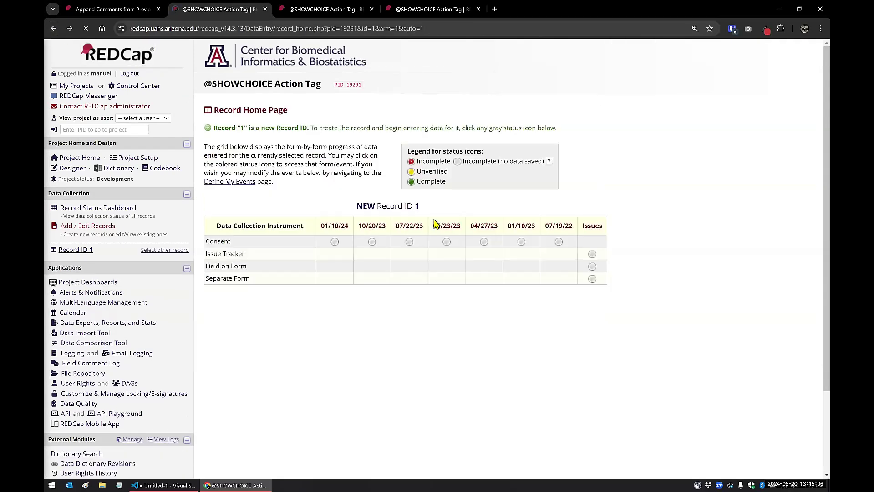
pyautogui.click(558, 242)
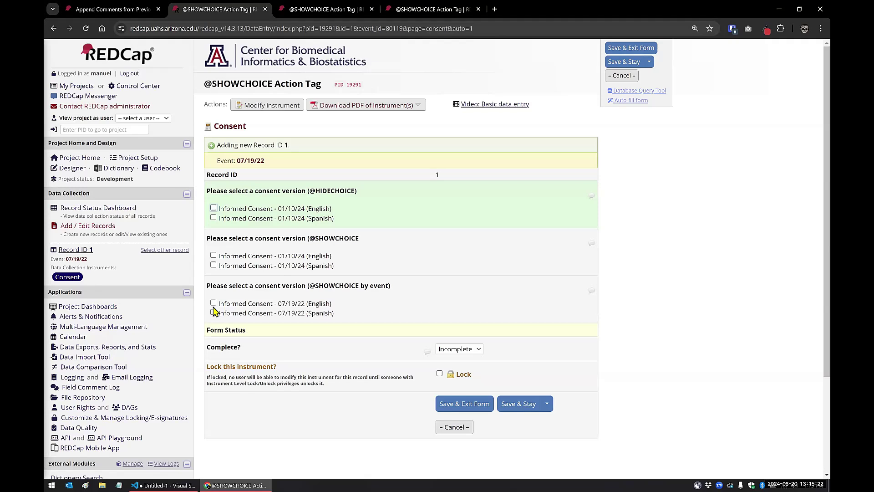
# - Open record 1's Issue Tracker form for the Issues event, and open the Issue Tracker instrument in the Online Designer
pyautogui.click(54, 29)
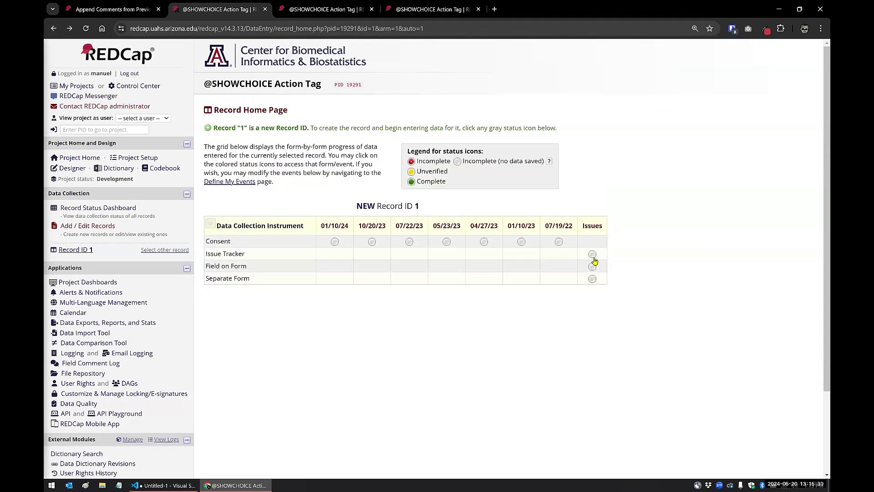
pyautogui.click(593, 256)
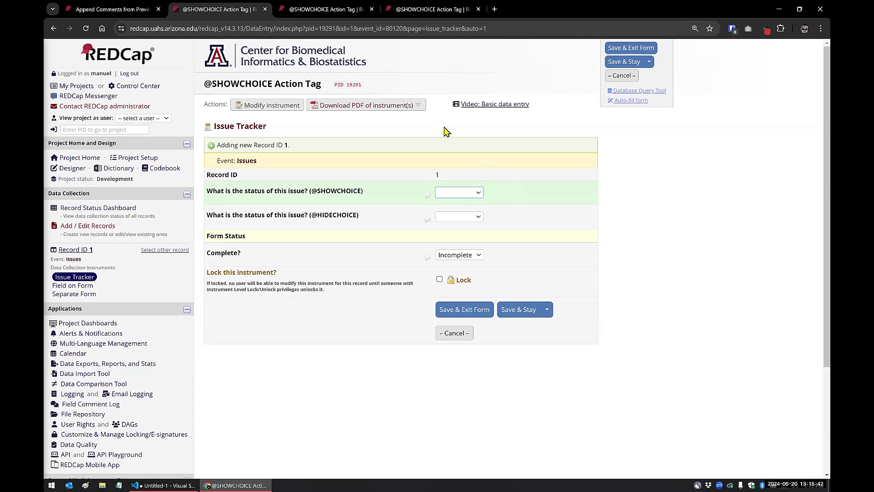
pyautogui.click(326, 9)
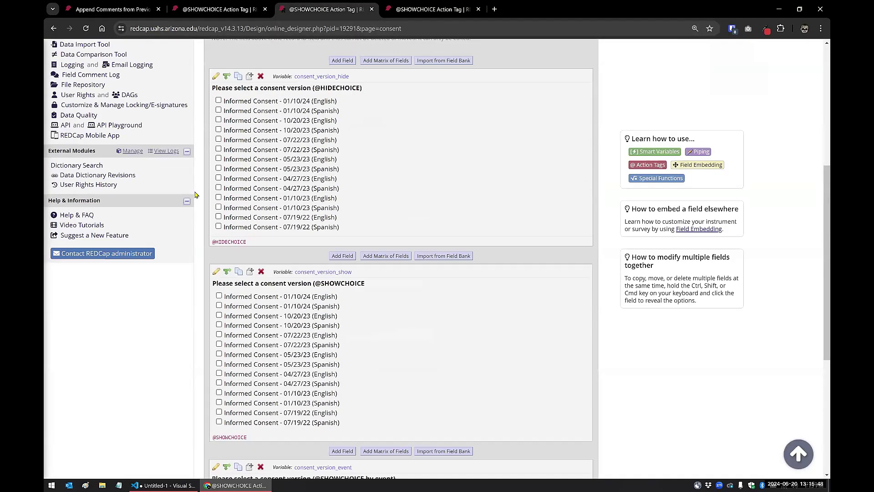
pyautogui.scroll(7, 196, 195)
pyautogui.click(230, 227)
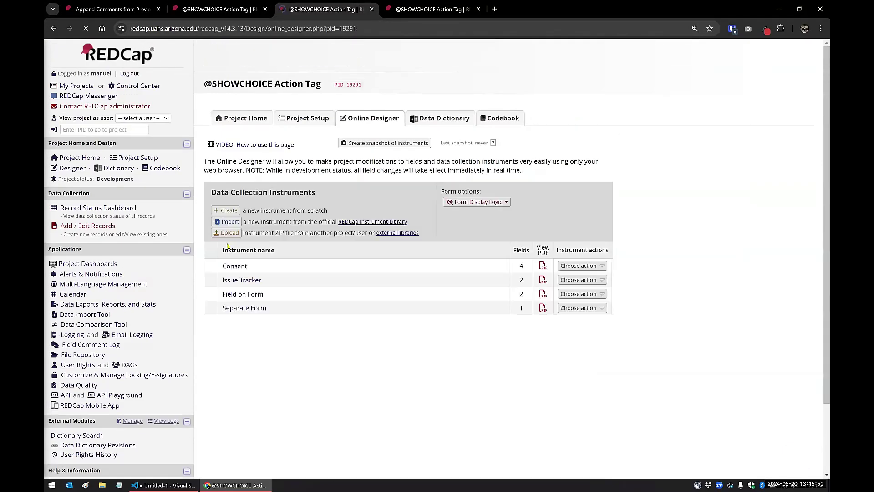
pyautogui.click(237, 280)
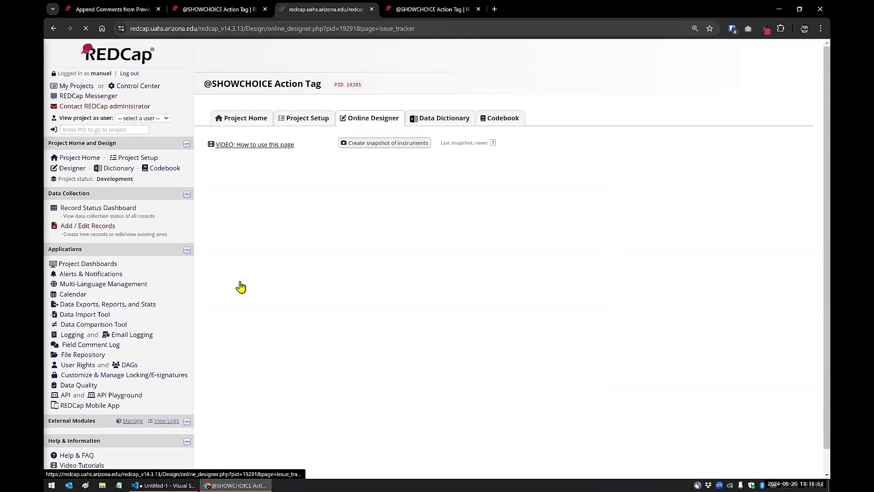
pyautogui.scroll(-1, 223, 264)
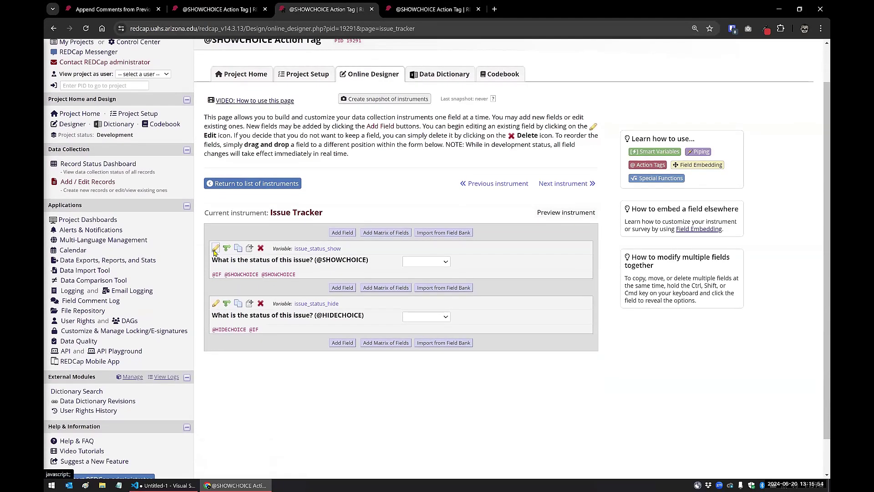
# - Open the issue_status_show field for editing and examine its coded choices, including "1, Fixed"
pyautogui.click(216, 249)
pyautogui.moveTo(170, 310); pyautogui.dragTo(148, 275)
pyautogui.click(216, 298)
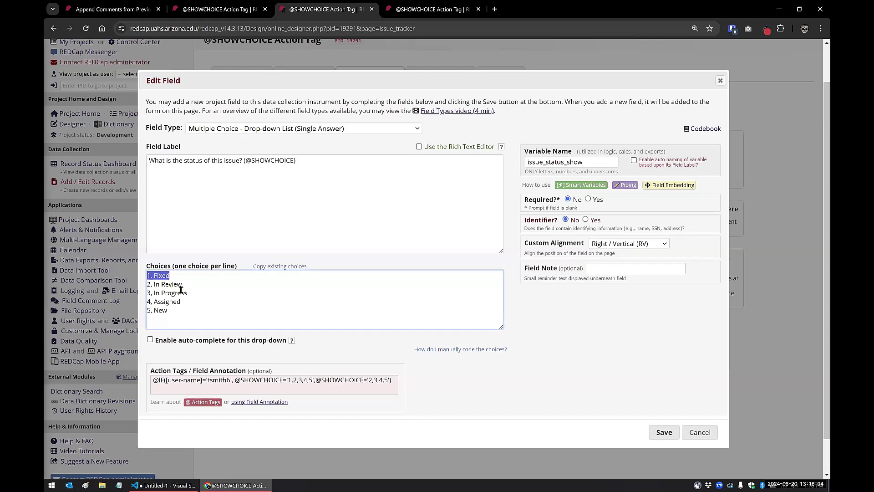
pyautogui.moveTo(170, 315); pyautogui.dragTo(127, 276)
pyautogui.click(172, 382)
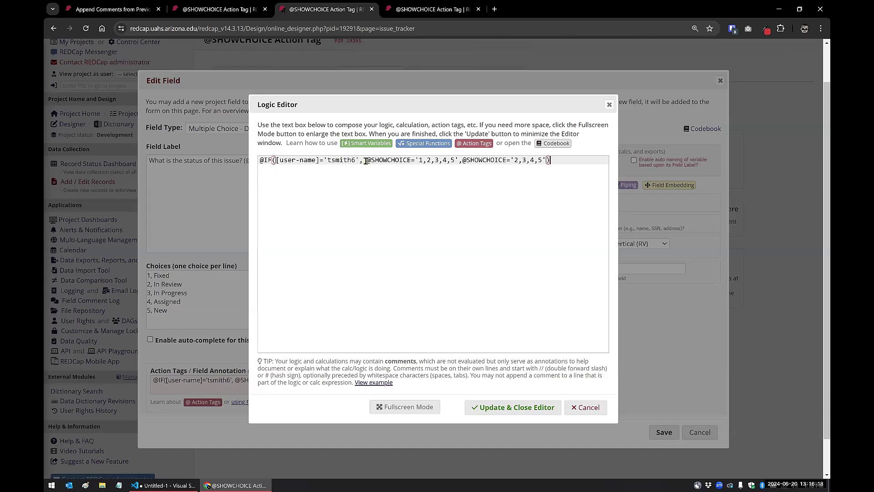
pyautogui.moveTo(367, 161); pyautogui.dragTo(545, 159)
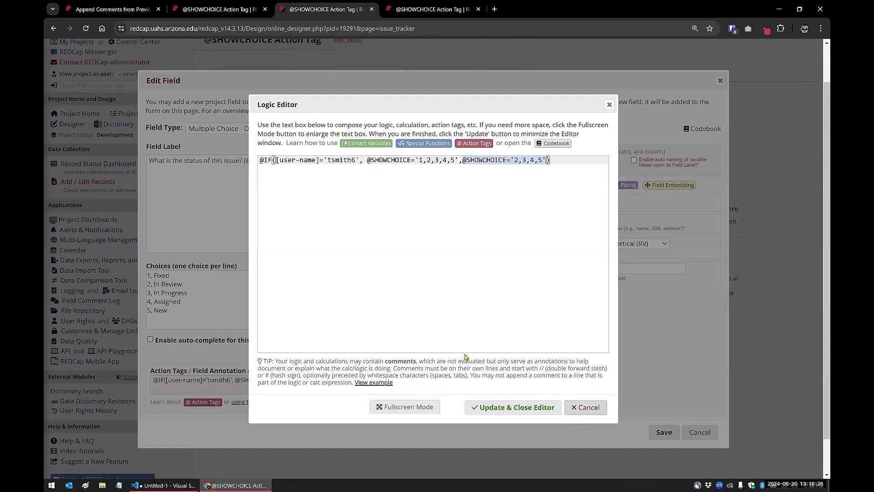
pyautogui.press('Escape')
pyautogui.click(664, 432)
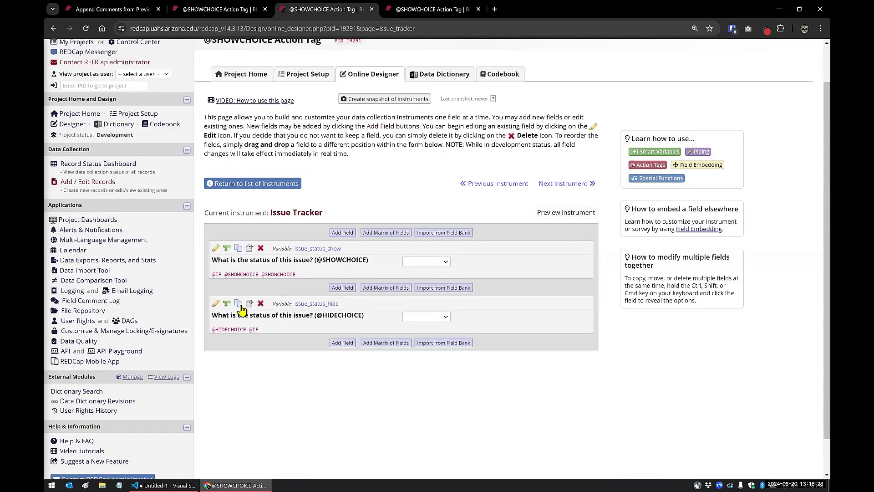
pyautogui.click(216, 303)
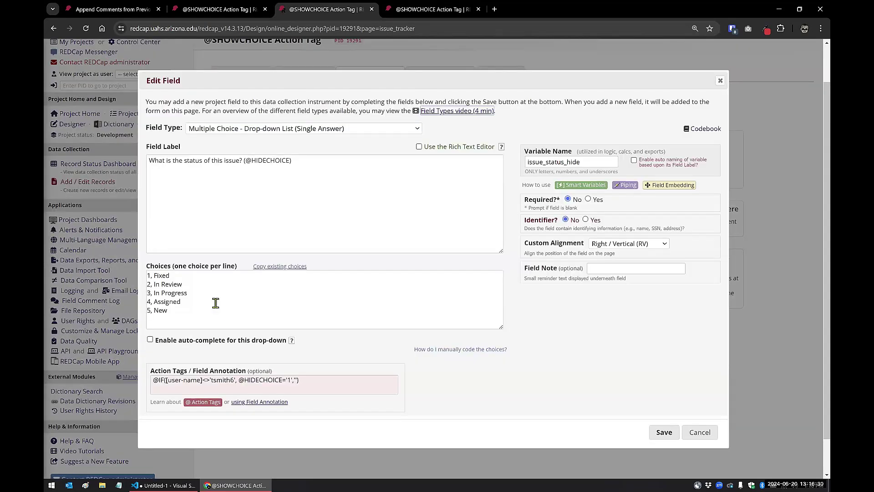
pyautogui.click(241, 387)
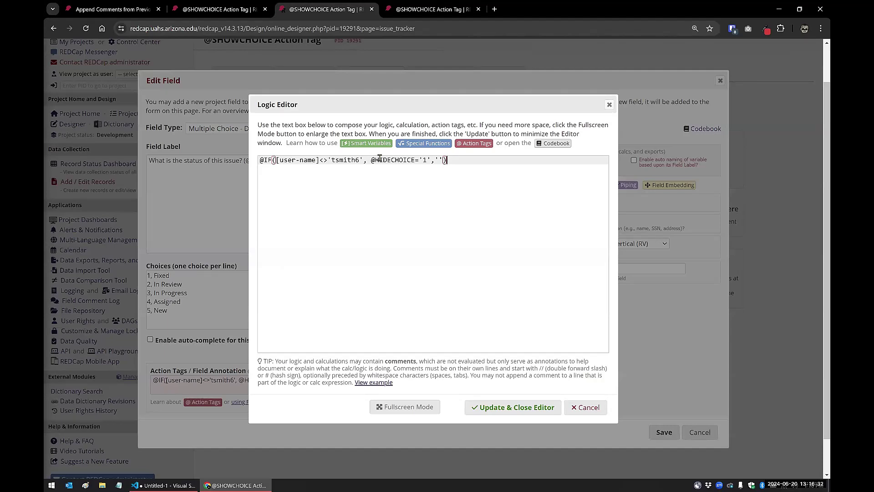
pyautogui.moveTo(371, 160); pyautogui.dragTo(442, 161)
pyautogui.click(418, 192)
pyautogui.click(503, 409)
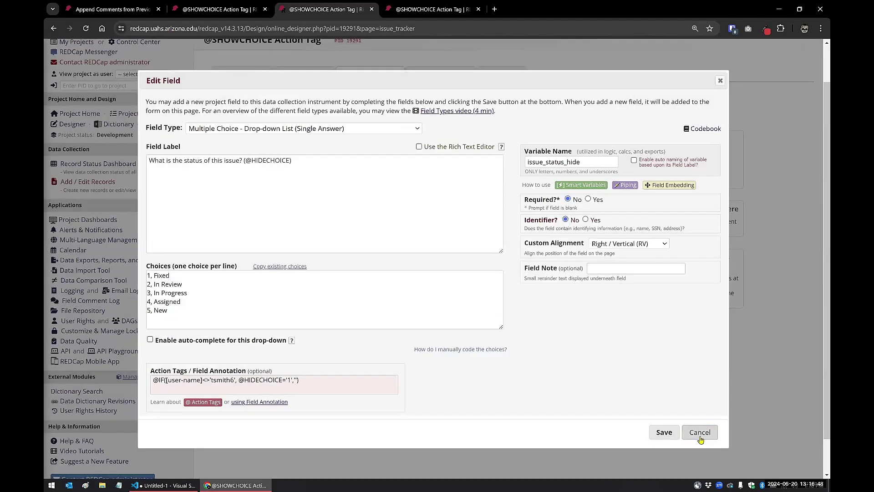
pyautogui.click(700, 432)
# - Close the event definitions page and view the choices of both issue status drop-downs in the Issue Tracker designer
pyautogui.click(412, 9)
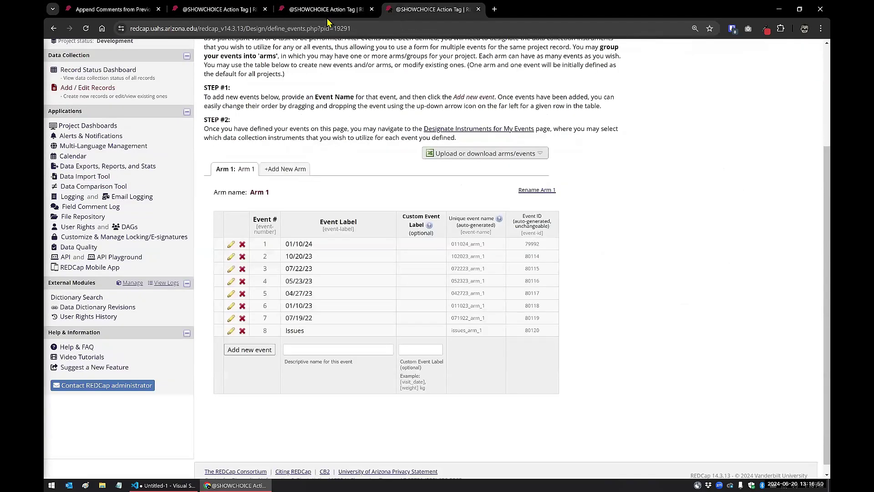
pyautogui.click(478, 9)
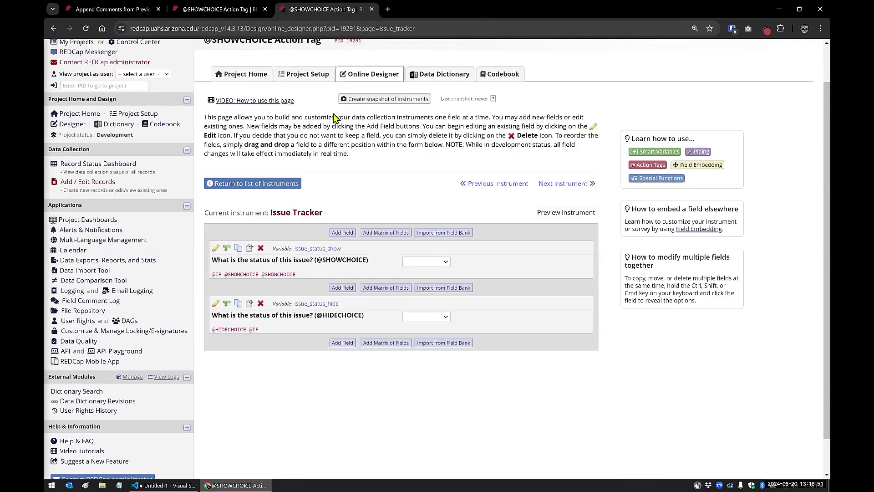
pyautogui.click(446, 265)
pyautogui.click(446, 268)
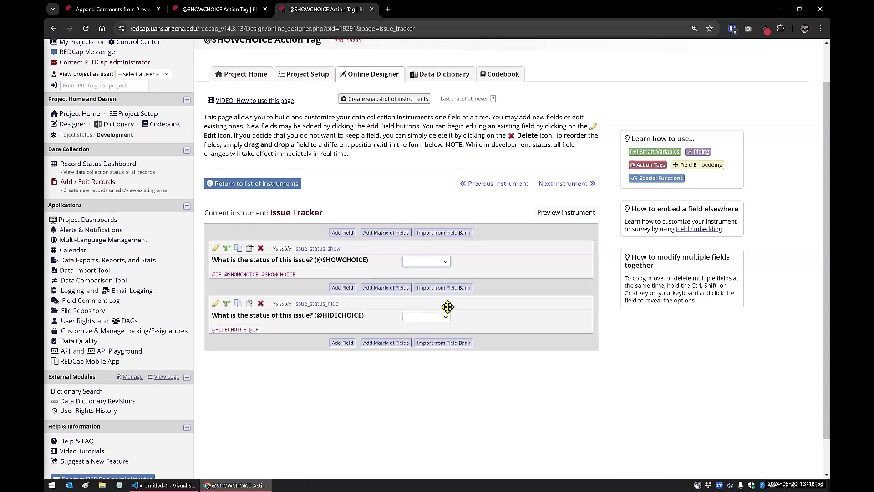
pyautogui.click(449, 269)
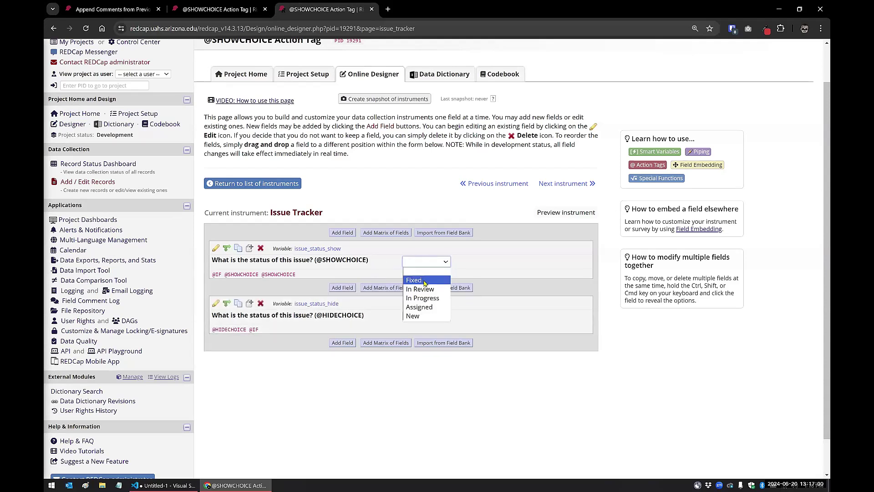
pyautogui.click(455, 319)
pyautogui.click(445, 318)
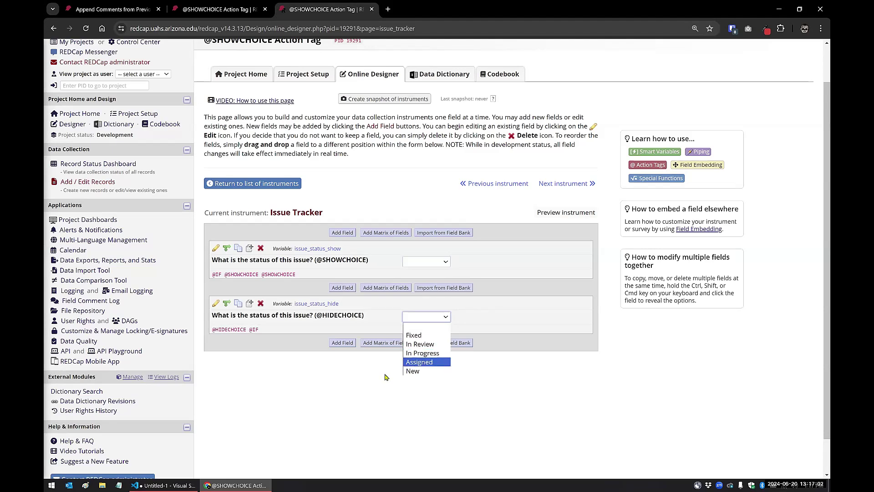
pyautogui.click(317, 398)
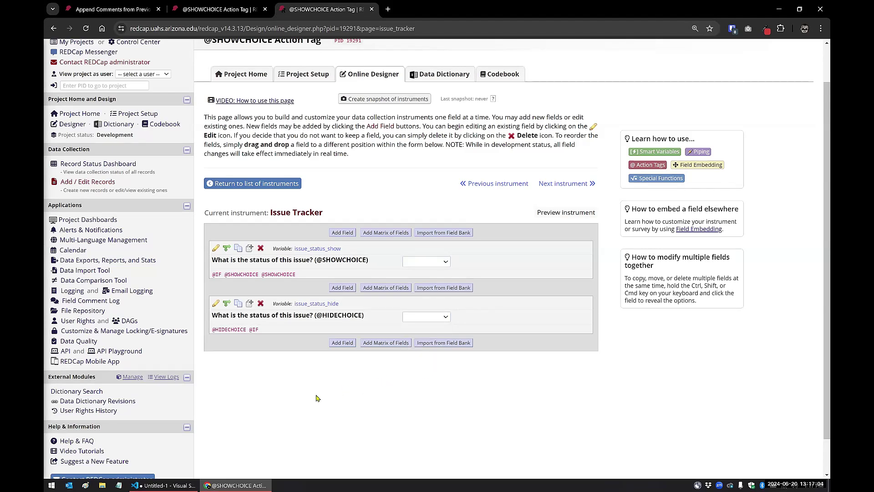
pyautogui.click(84, 31)
pyautogui.click(446, 262)
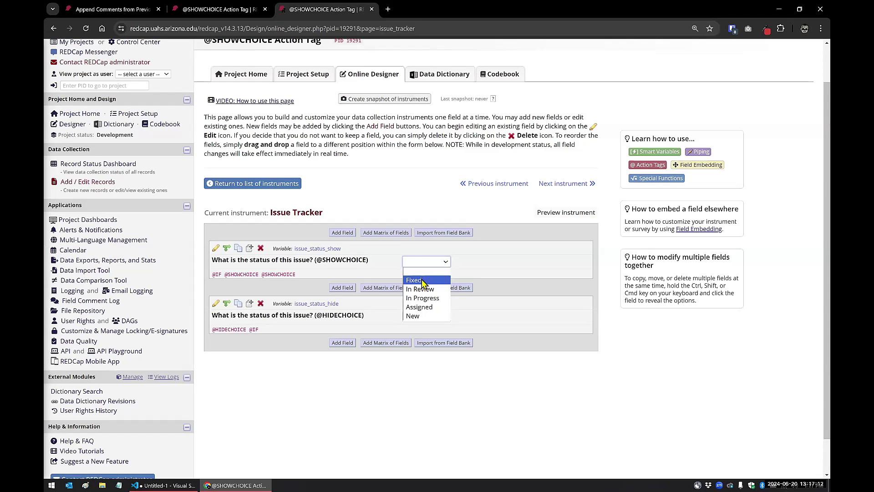
pyautogui.click(244, 11)
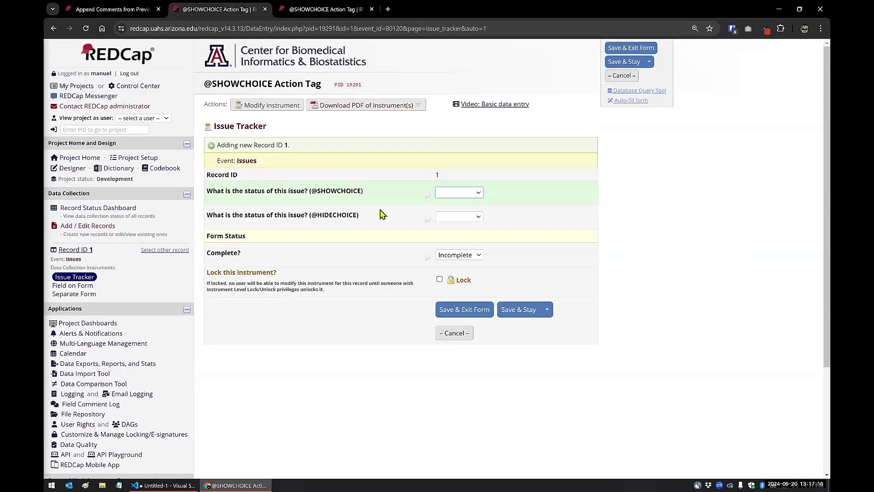
pyautogui.click(308, 15)
pyautogui.click(240, 14)
pyautogui.click(480, 193)
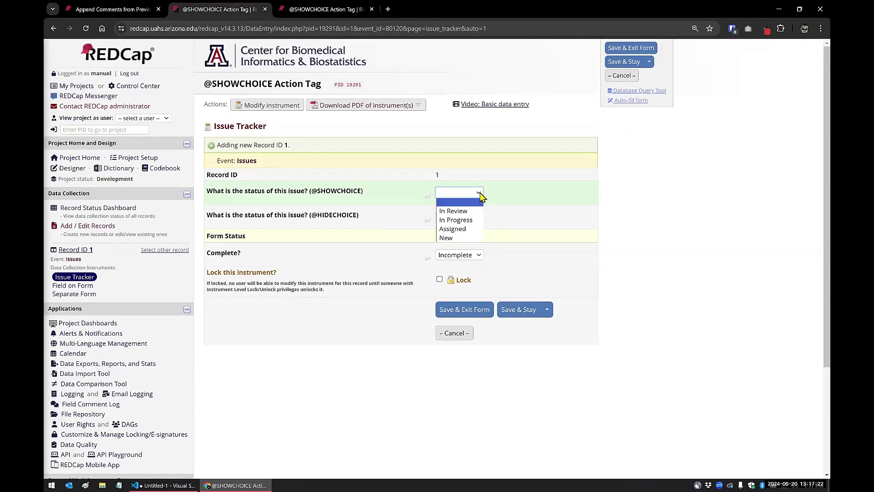
pyautogui.click(480, 255)
pyautogui.click(473, 218)
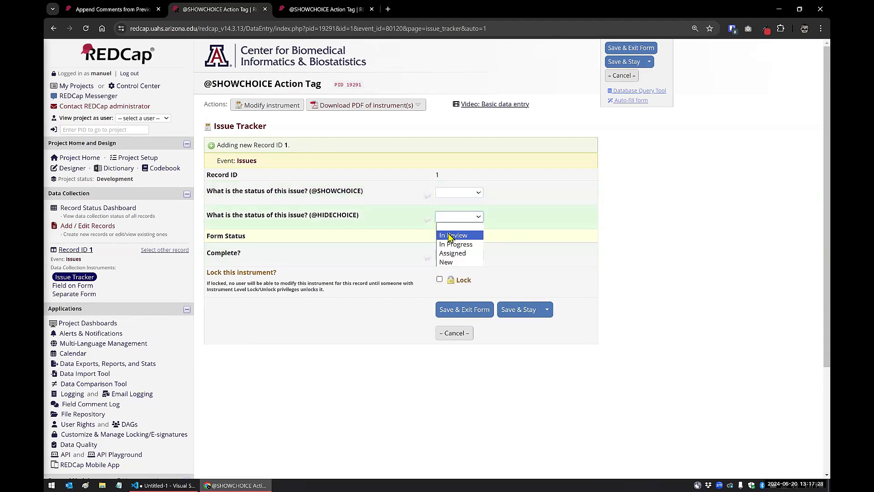
pyautogui.click(317, 10)
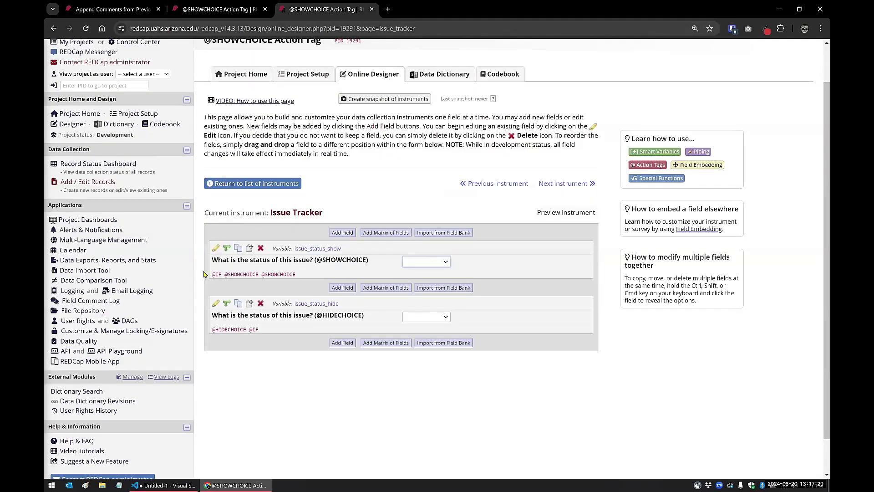
pyautogui.click(216, 248)
pyautogui.click(192, 384)
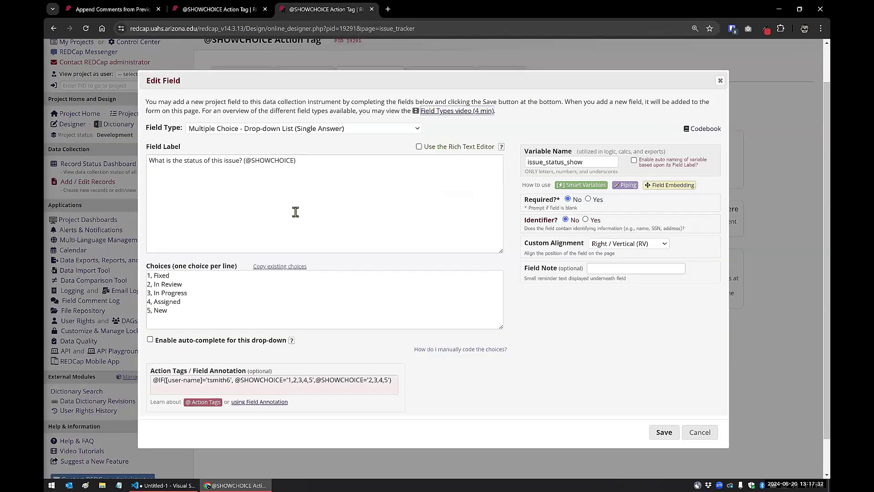
pyautogui.doubleClick(338, 162)
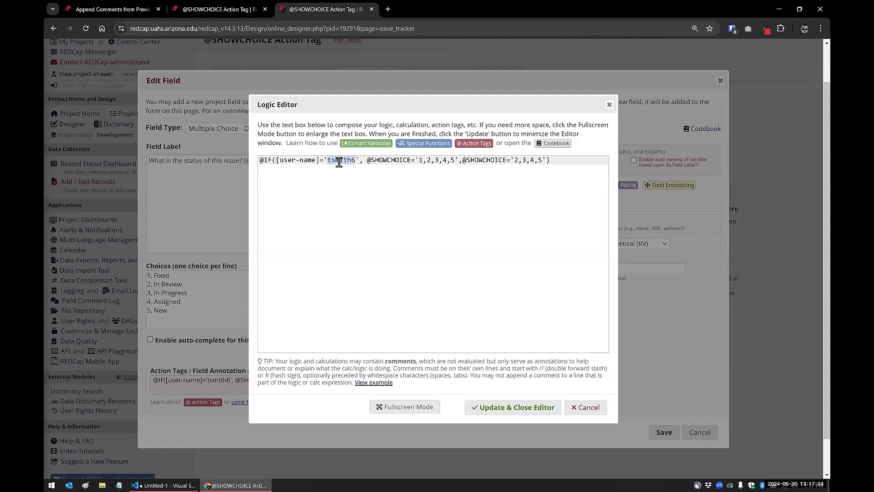
pyautogui.write('manuel')
pyautogui.click(485, 407)
pyautogui.click(664, 433)
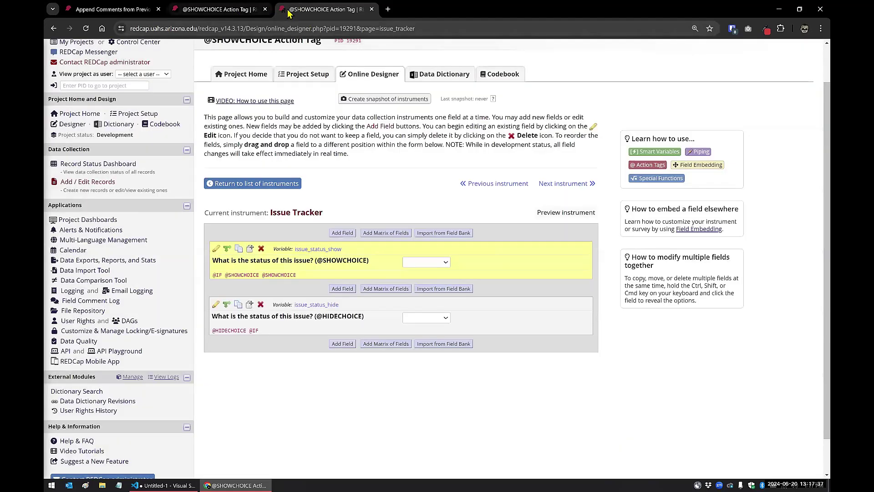
# - Reload record 1's Issue Tracker form and compare the choices in both status fields again
pyautogui.moveTo(281, 14); pyautogui.dragTo(184, 15)
pyautogui.click(309, 15)
pyautogui.click(90, 34)
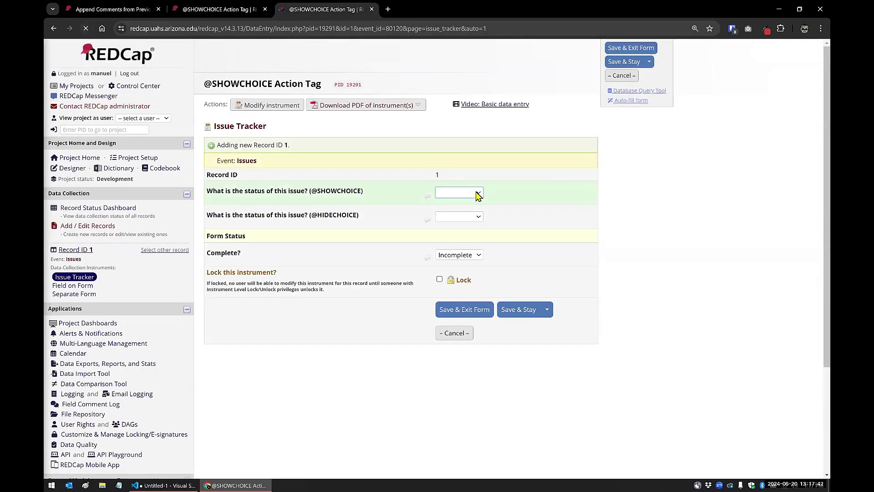
pyautogui.click(476, 193)
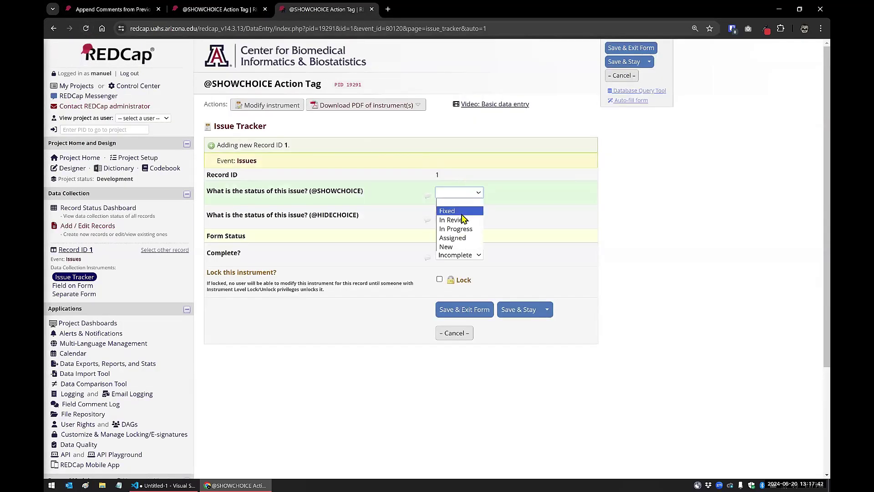
pyautogui.click(531, 207)
pyautogui.click(478, 218)
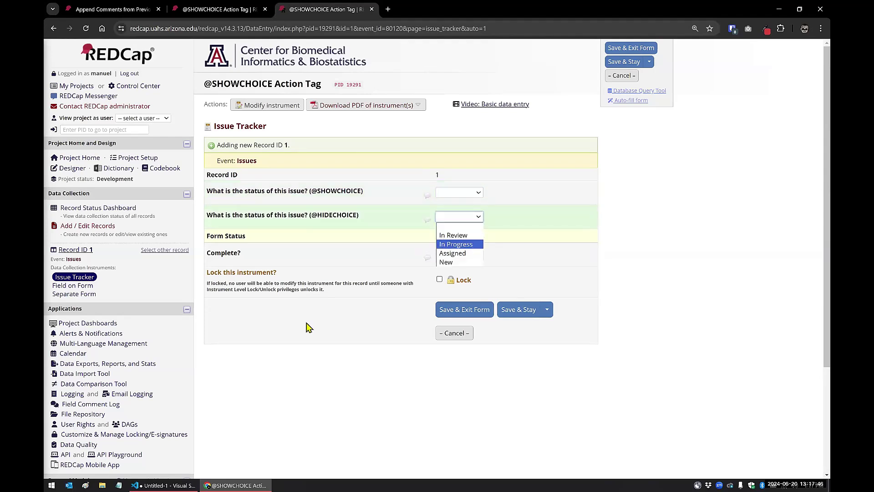
pyautogui.click(304, 334)
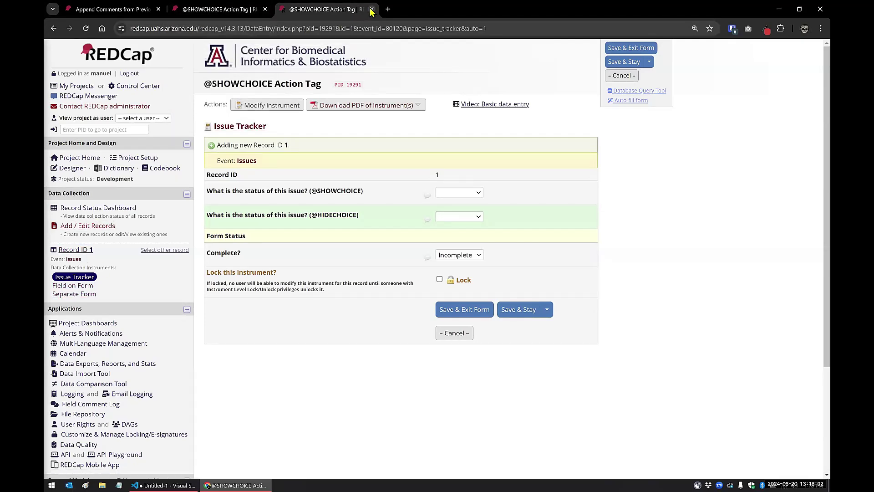
# - Close the Issue Tracker data entry page and open record 1's Record Home Page from the designer page
pyautogui.hotkey('ctrl', 'w')
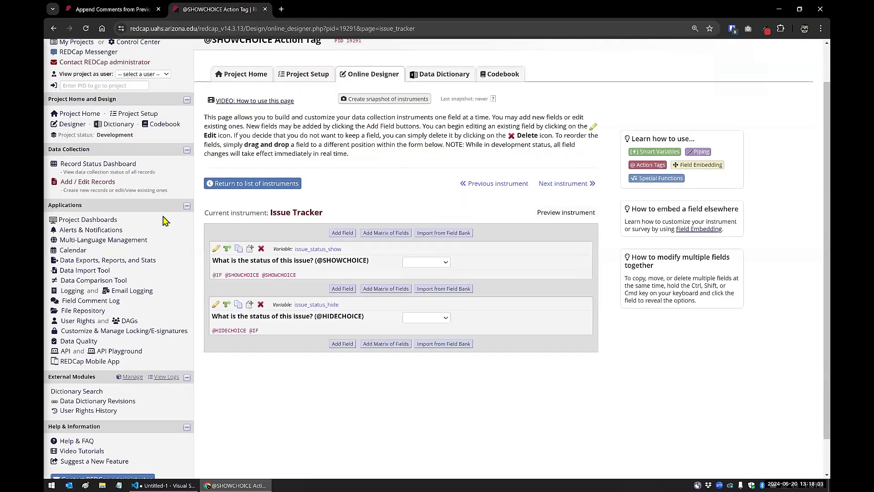
pyautogui.click(89, 169)
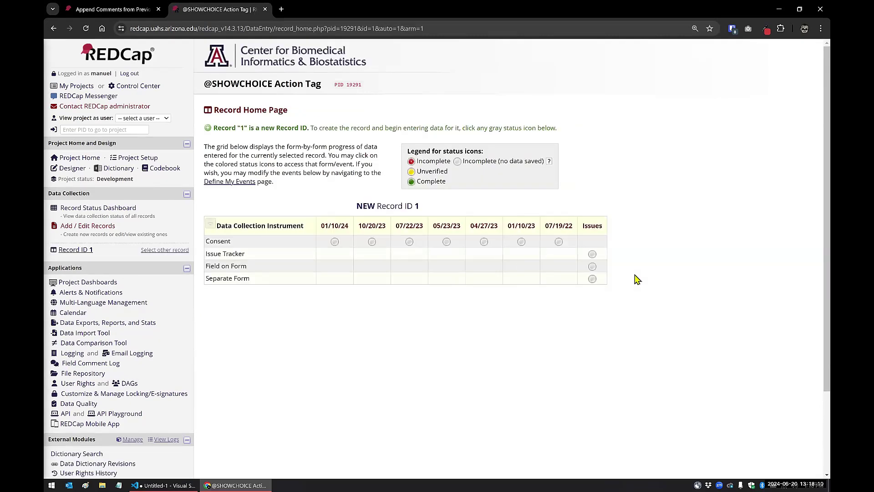
# - Open record 1's Field on Form for the Issues event and try the Warm and Cool answers
pyautogui.click(592, 270)
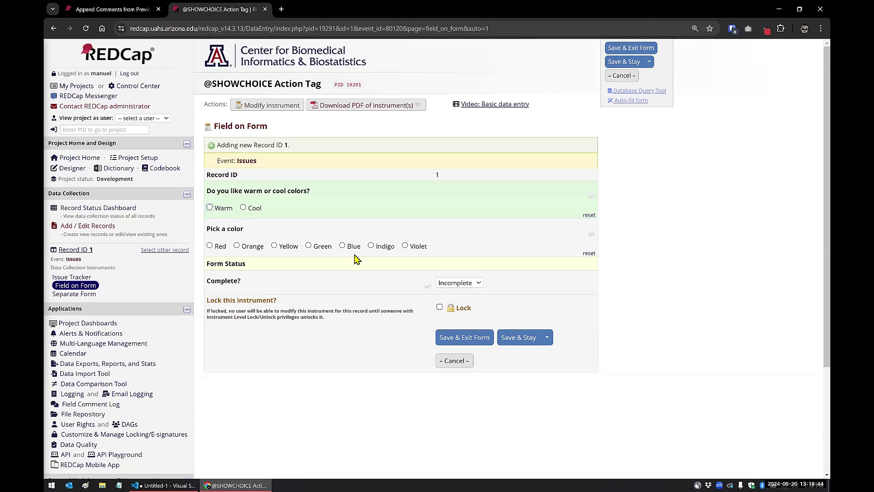
pyautogui.click(210, 207)
pyautogui.click(244, 208)
# - Open the project's Online Designer in a new browser tab and bring up the Field on Form instrument's fields
pyautogui.rightClick(81, 176)
pyautogui.click(93, 181)
pyautogui.click(322, 13)
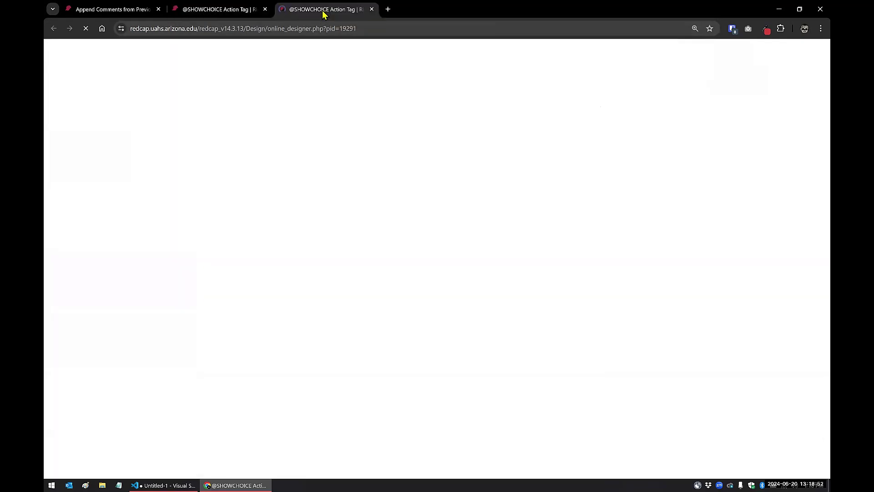
pyautogui.click(241, 295)
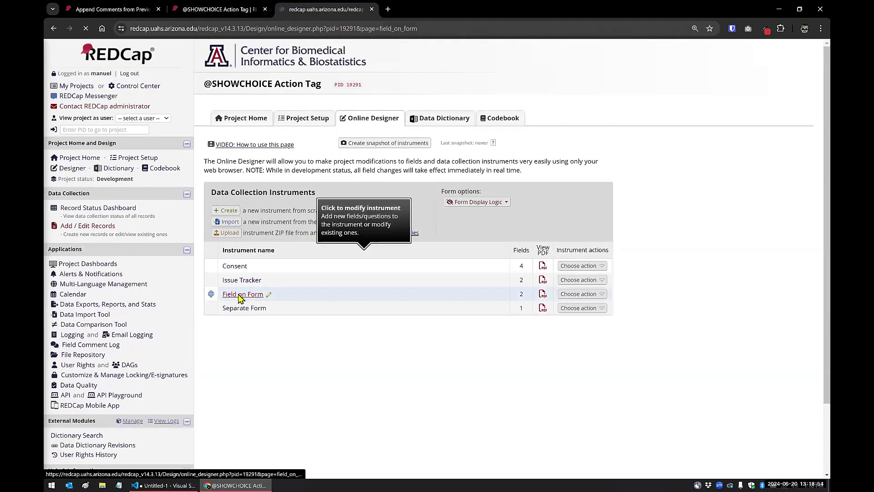
pyautogui.scroll(-1, 228, 303)
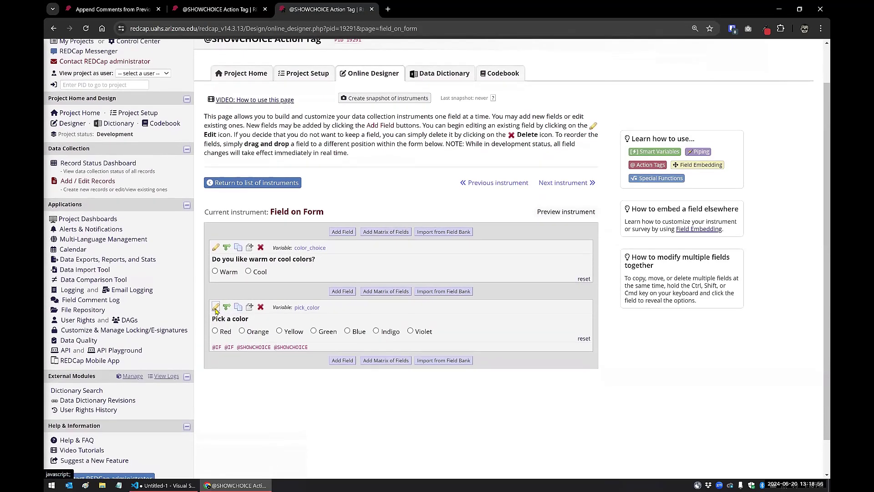
pyautogui.click(216, 307)
pyautogui.click(278, 377)
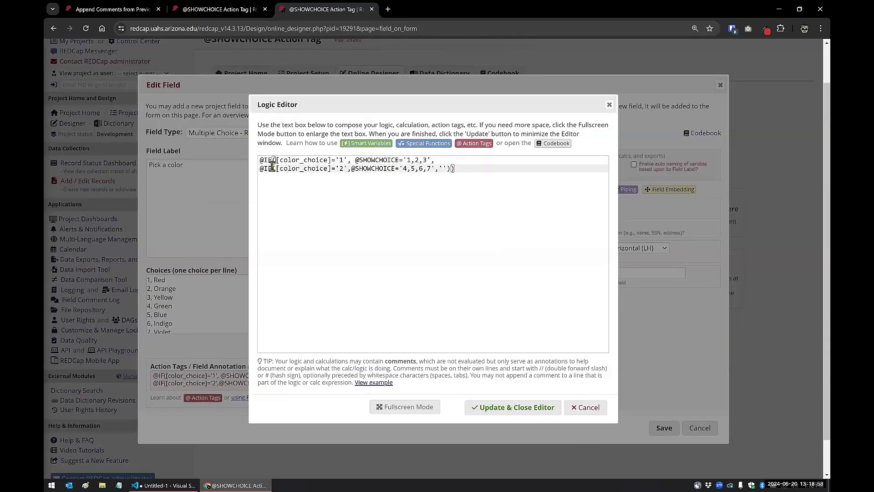
pyautogui.moveTo(259, 160); pyautogui.dragTo(439, 161)
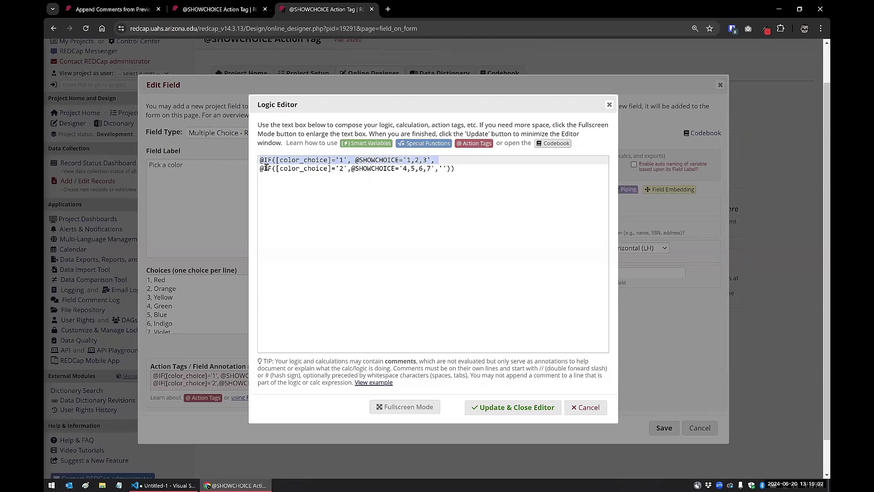
pyautogui.moveTo(259, 169); pyautogui.dragTo(461, 165)
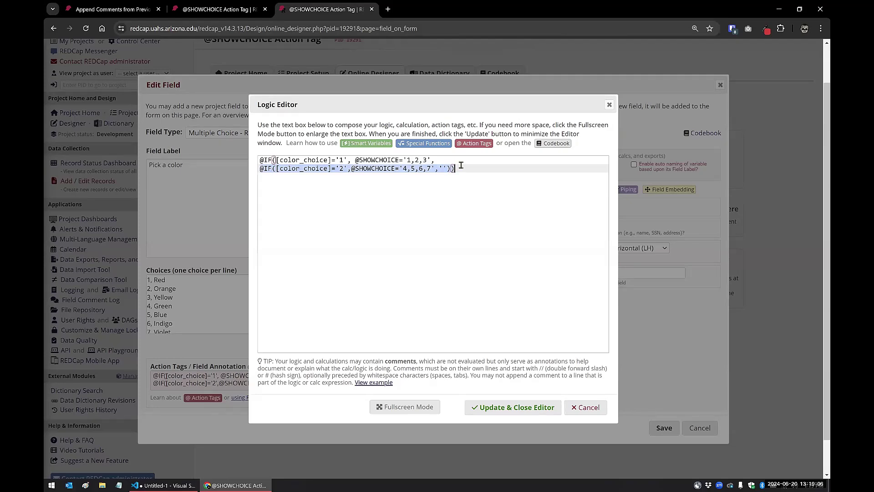
pyautogui.click(459, 203)
pyautogui.click(570, 410)
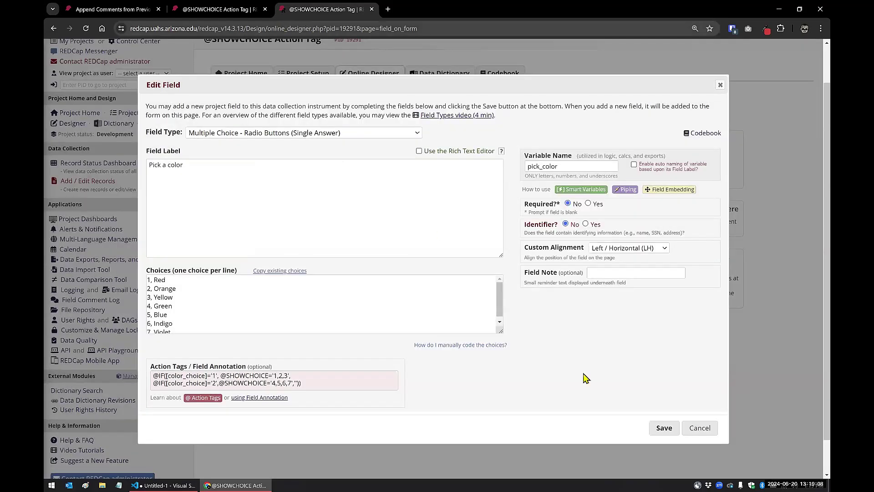
pyautogui.click(698, 430)
# - Save record 1's Field on Form with Warm selected, then change the answer to Cool and save, staying on the form
pyautogui.moveTo(294, 12); pyautogui.dragTo(237, 13)
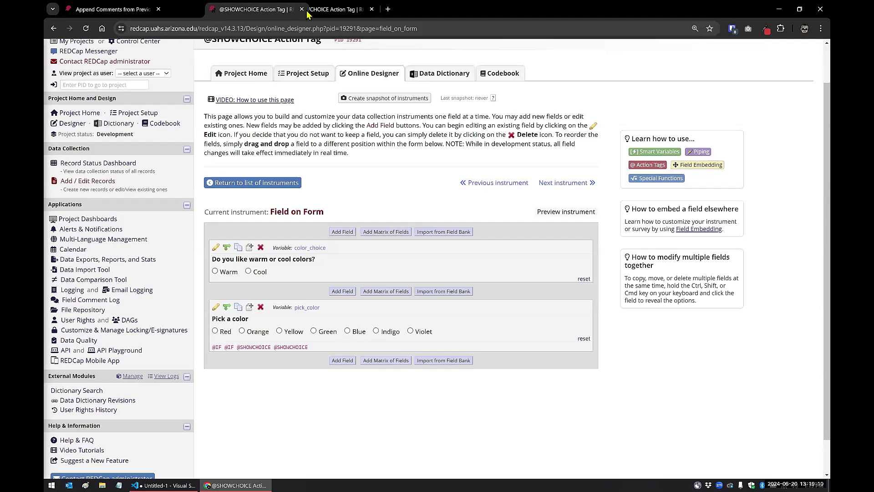
pyautogui.click(307, 14)
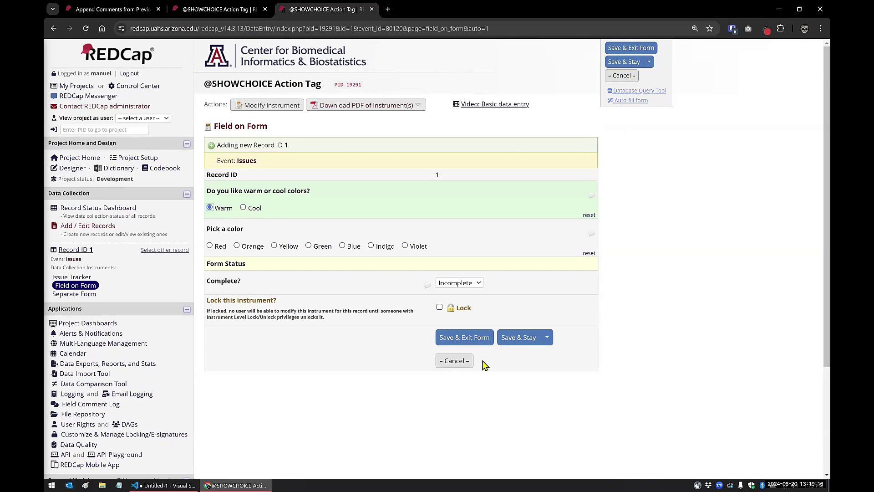
pyautogui.click(514, 343)
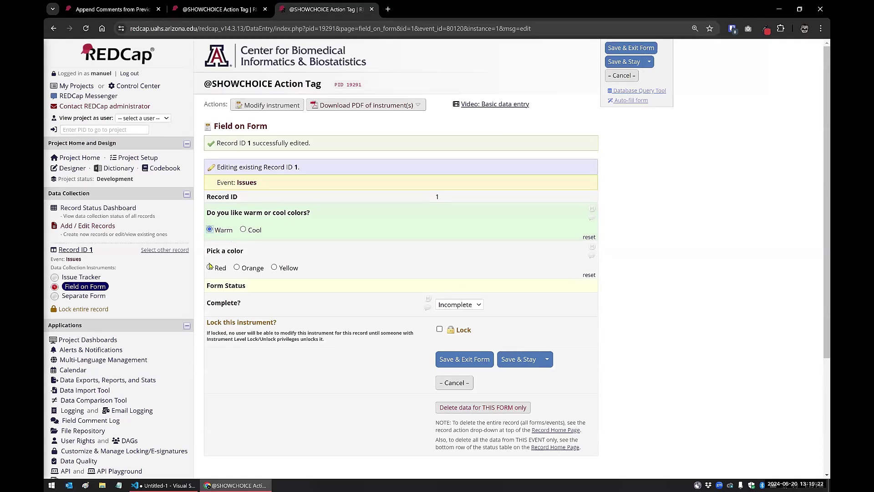
pyautogui.click(243, 229)
pyautogui.click(512, 359)
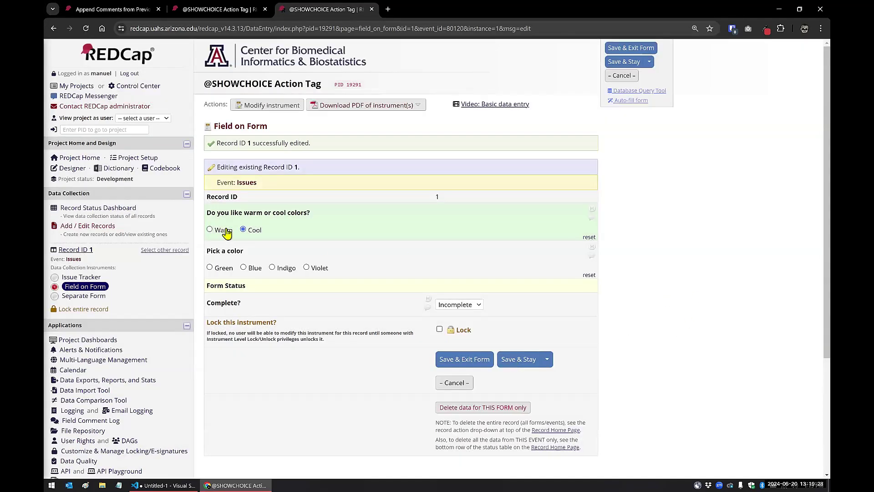
# - Examine pick_color_2's action tag logic on the Separate Form instrument, then view the color choices on record 1's Separate Form
pyautogui.click(233, 9)
pyautogui.click(237, 187)
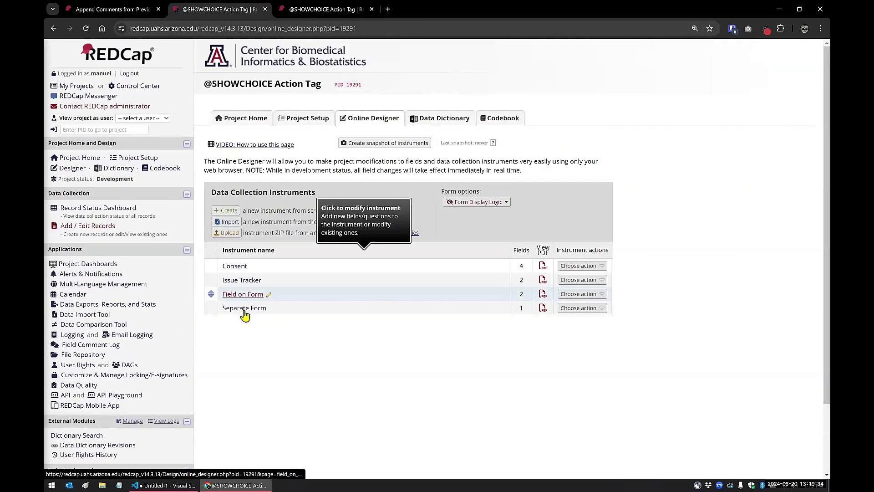
pyautogui.click(244, 309)
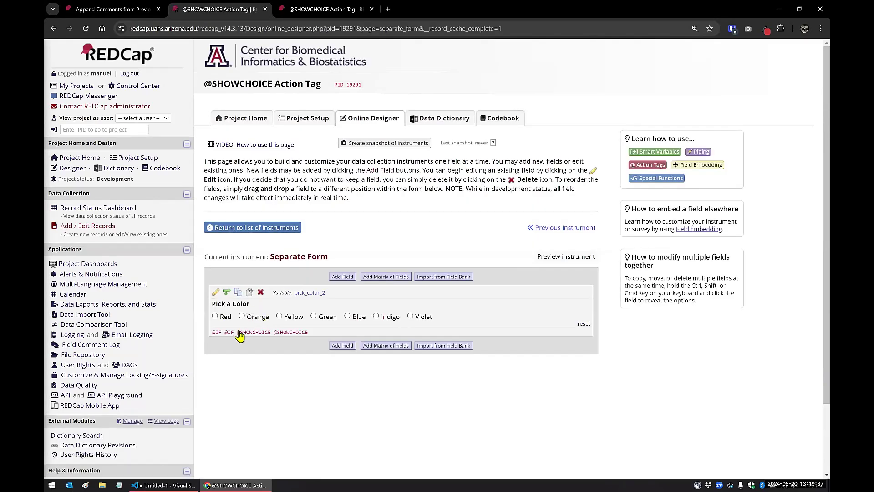
pyautogui.click(216, 292)
pyautogui.click(319, 382)
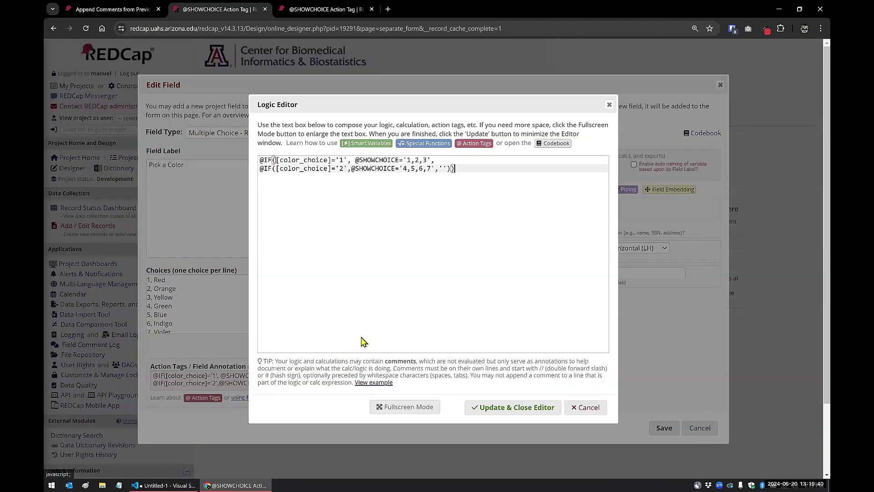
pyautogui.click(586, 407)
pyautogui.click(700, 427)
pyautogui.click(298, 13)
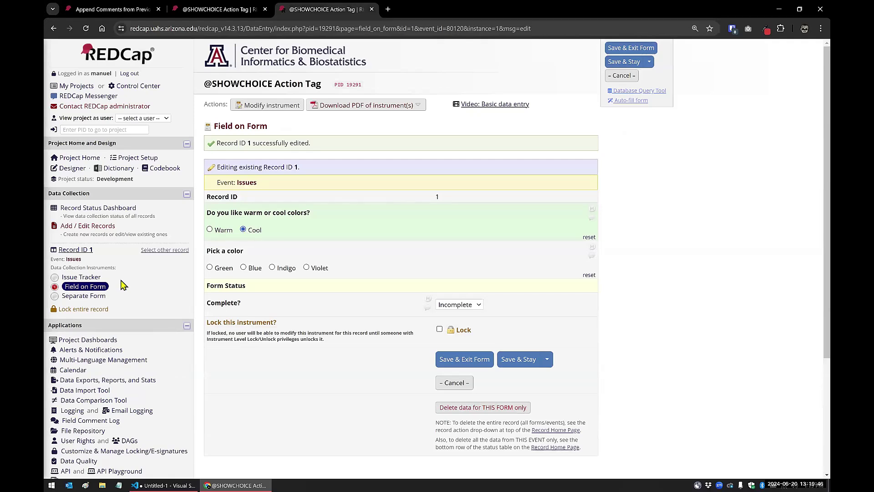
pyautogui.click(88, 296)
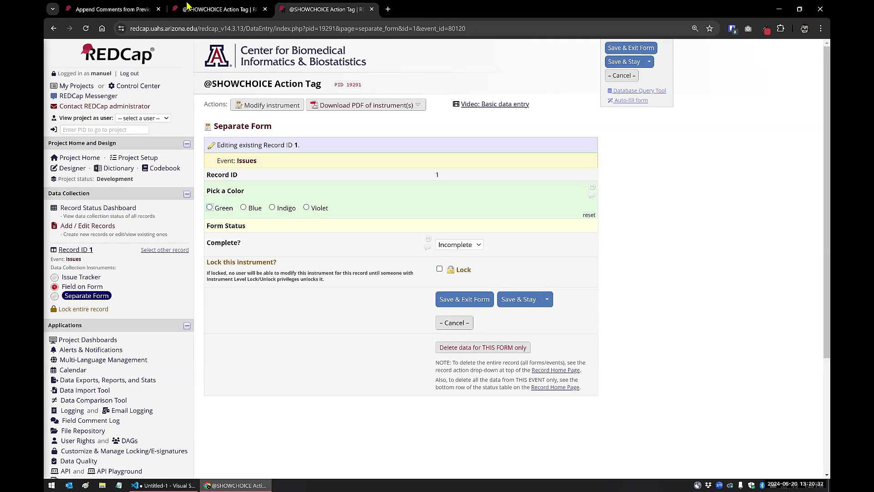
# - Clear the warm or cool colors answer on record 1's Field on Form and save, staying on the form
pyautogui.click(92, 274)
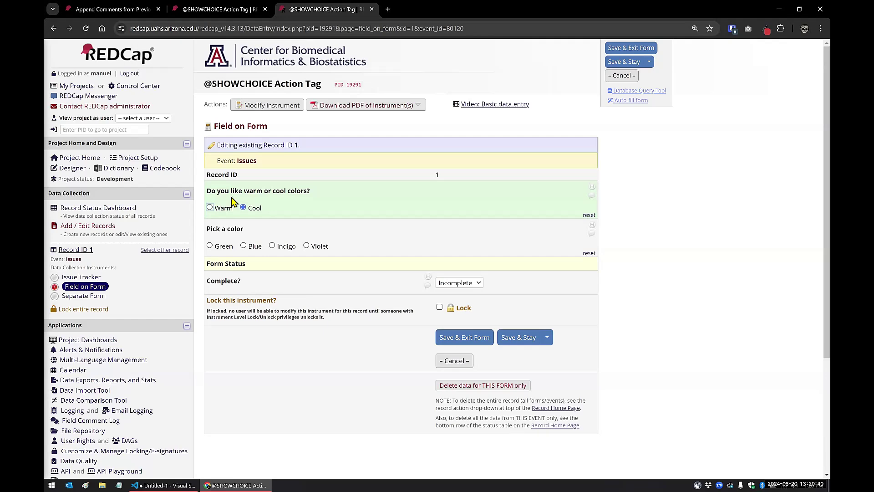
pyautogui.click(589, 216)
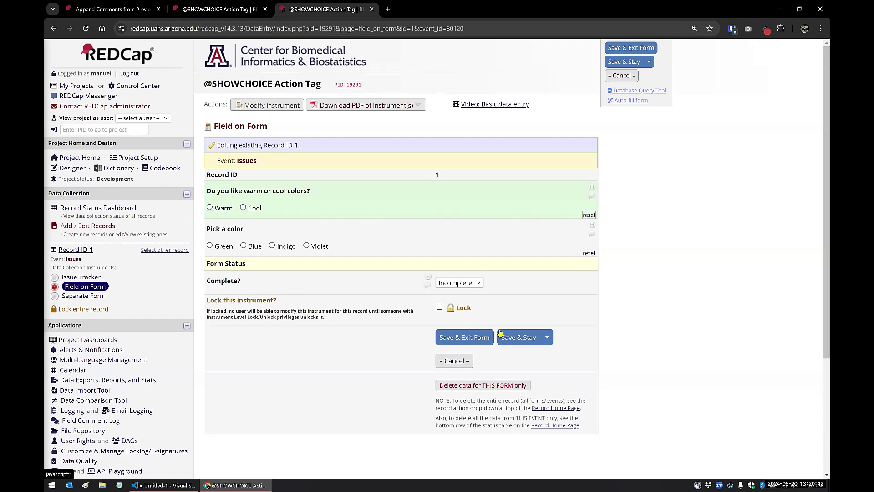
pyautogui.click(516, 336)
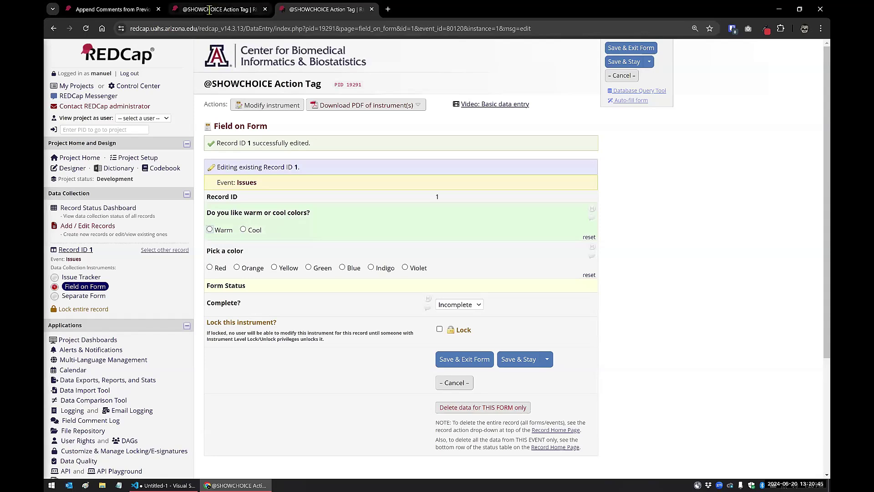
pyautogui.click(214, 10)
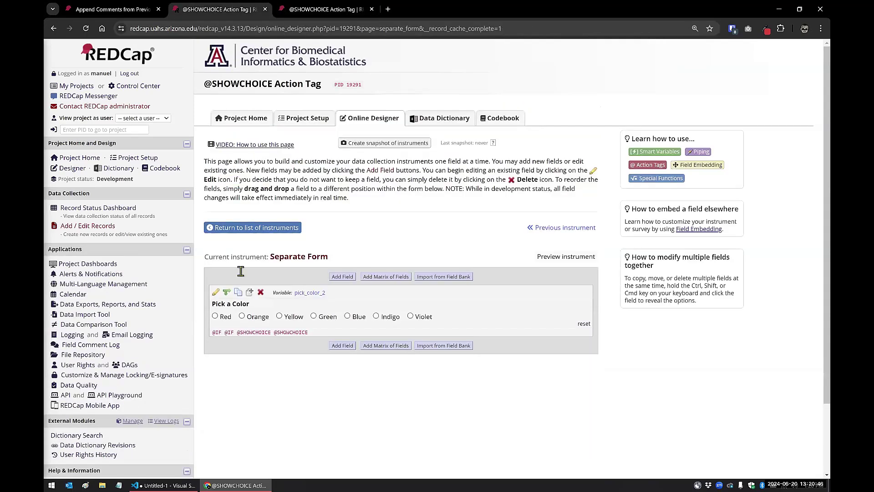
pyautogui.click(232, 232)
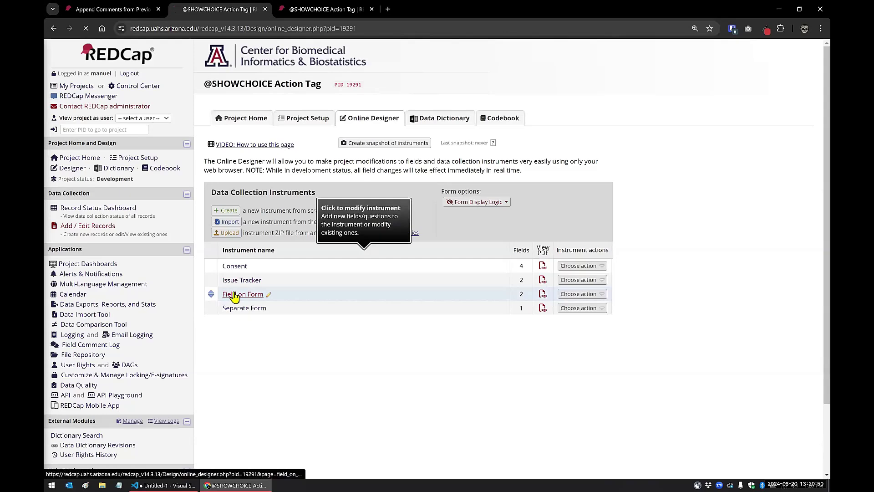
pyautogui.click(234, 295)
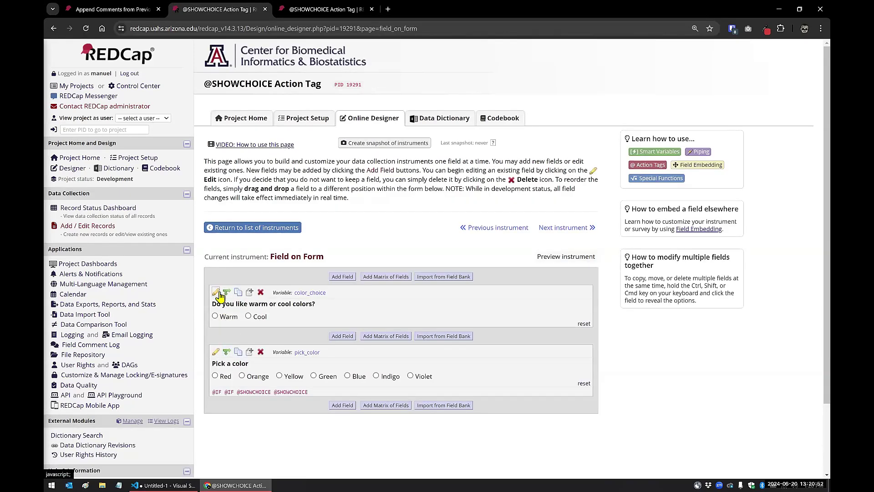
pyautogui.click(216, 292)
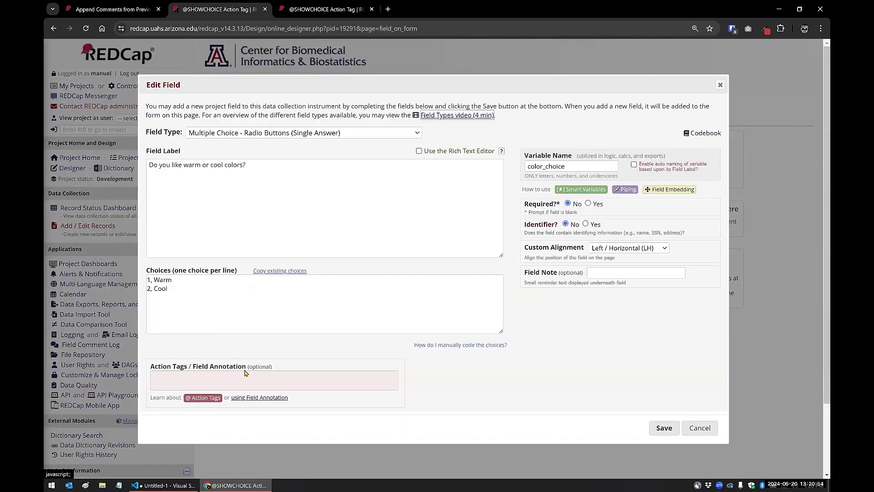
pyautogui.click(246, 375)
pyautogui.write('@DEFA')
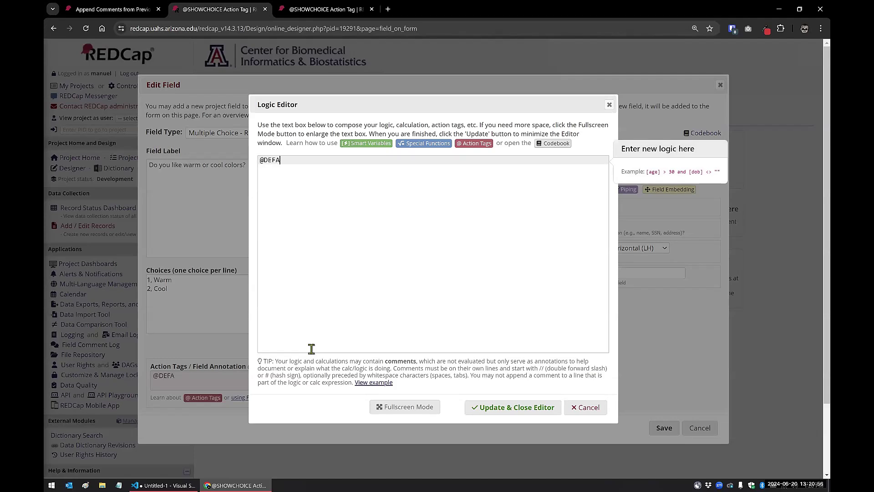
pyautogui.write("ULT='1")
pyautogui.click(526, 412)
pyautogui.click(663, 428)
pyautogui.hotkey('ctrl', 'Tab')
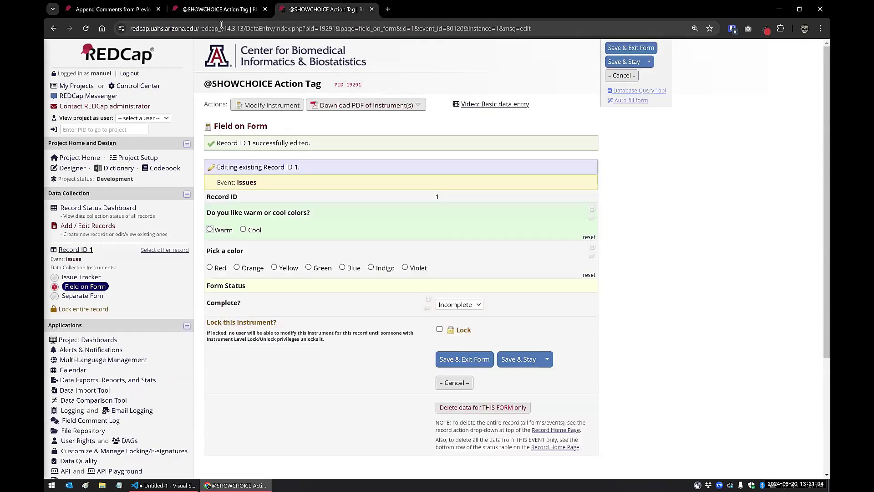
pyautogui.click(87, 30)
pyautogui.click(233, 15)
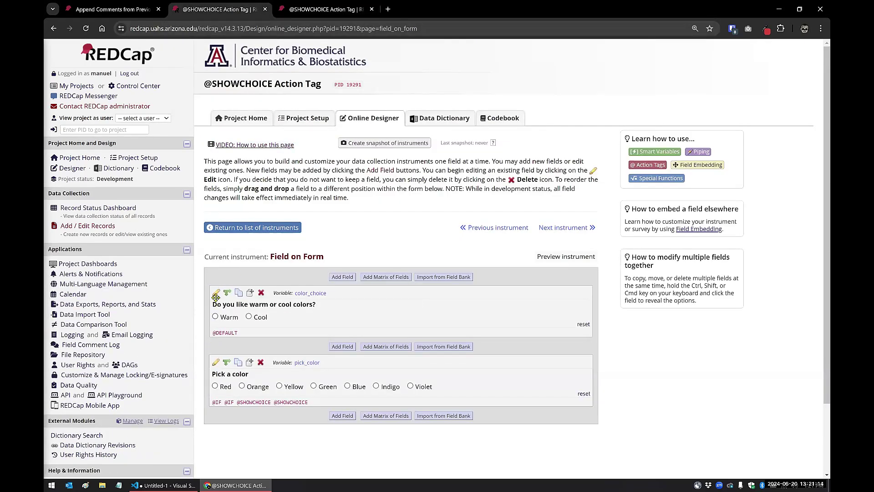
pyautogui.click(216, 296)
pyautogui.click(211, 324)
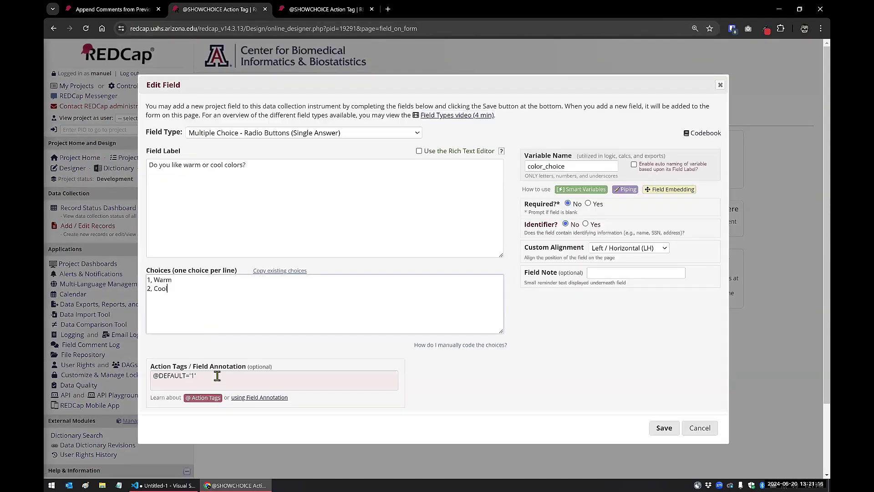
pyautogui.click(270, 380)
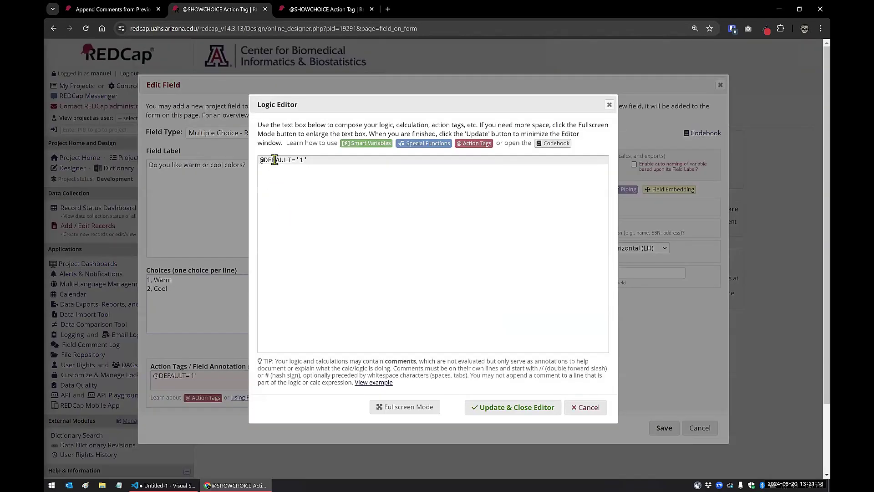
pyautogui.doubleClick(275, 160)
pyautogui.write('SETVALUE')
pyautogui.click(500, 406)
pyautogui.click(660, 429)
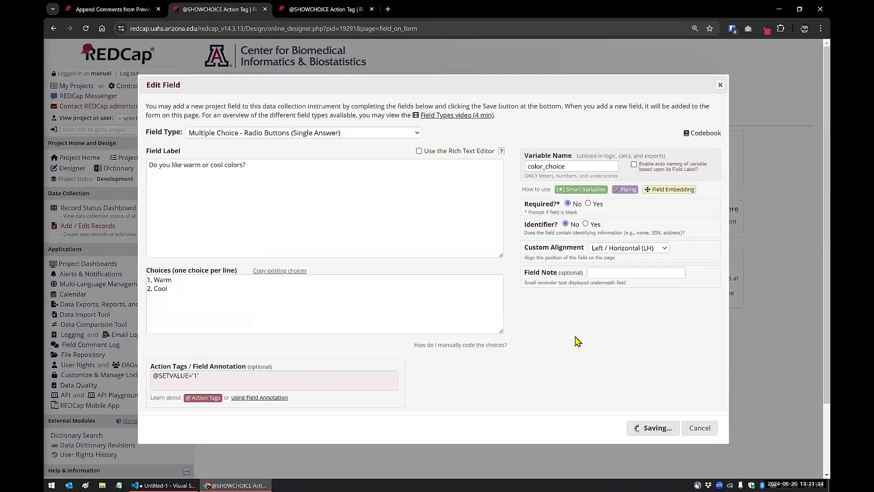
# - Reload record 1's Field on Form and save it with Warm selected, staying on the form
pyautogui.click(326, 9)
pyautogui.click(86, 29)
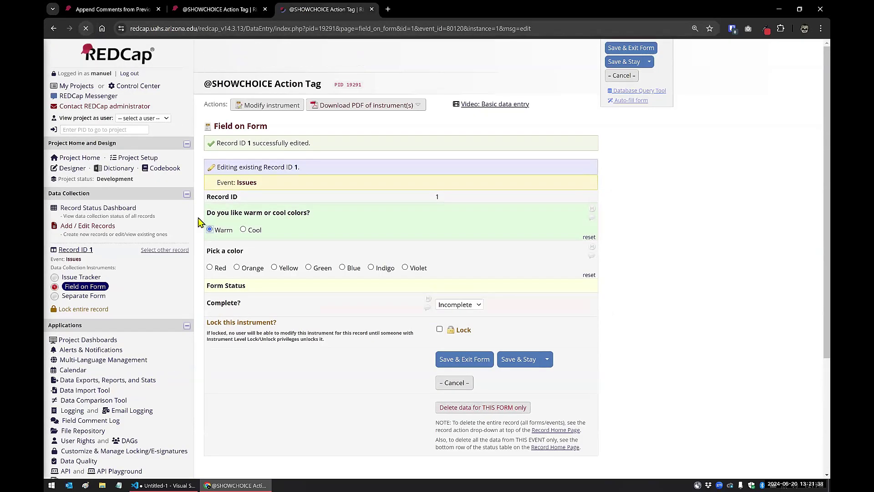
pyautogui.click(210, 230)
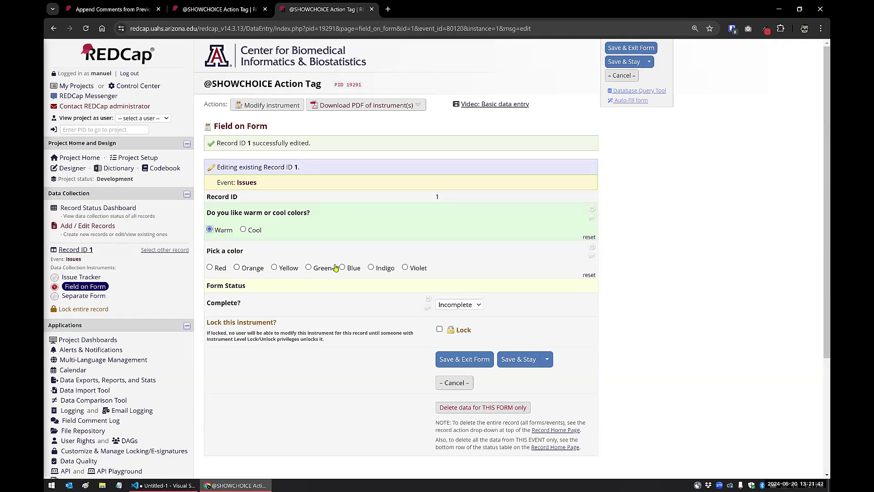
pyautogui.click(523, 359)
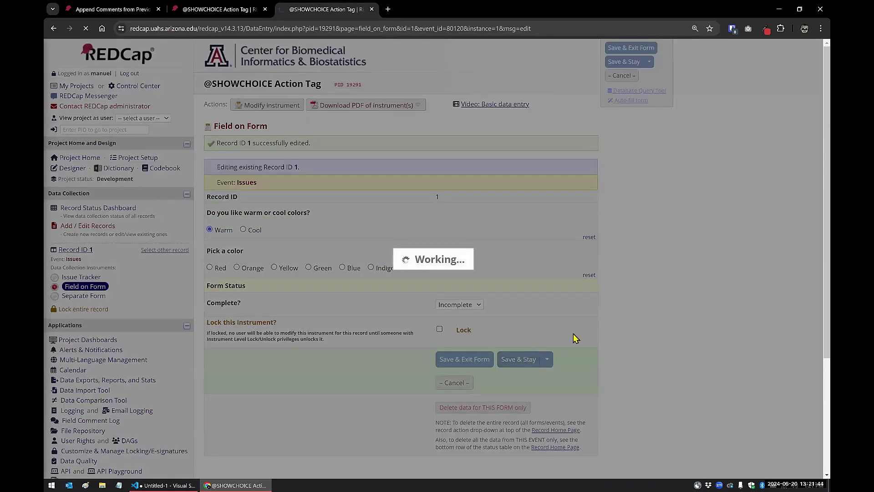